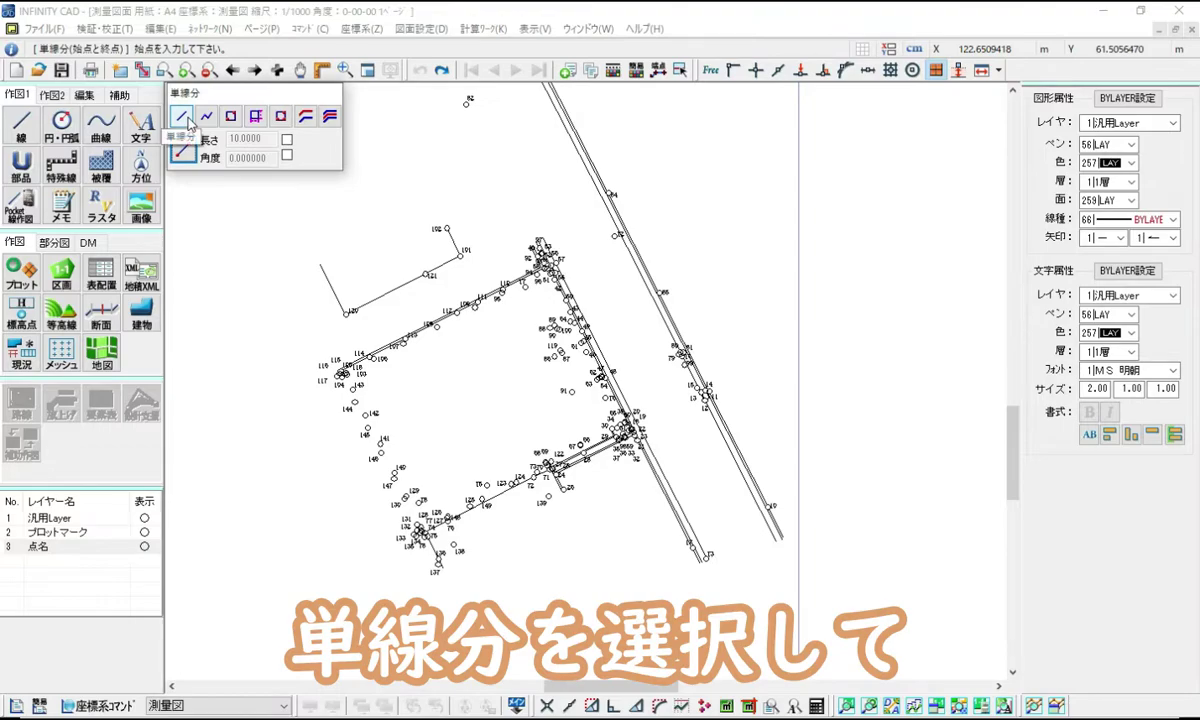
Draw a single line segment for the retaining wall from plot point 34 to plot point 59
left_click(186, 119)
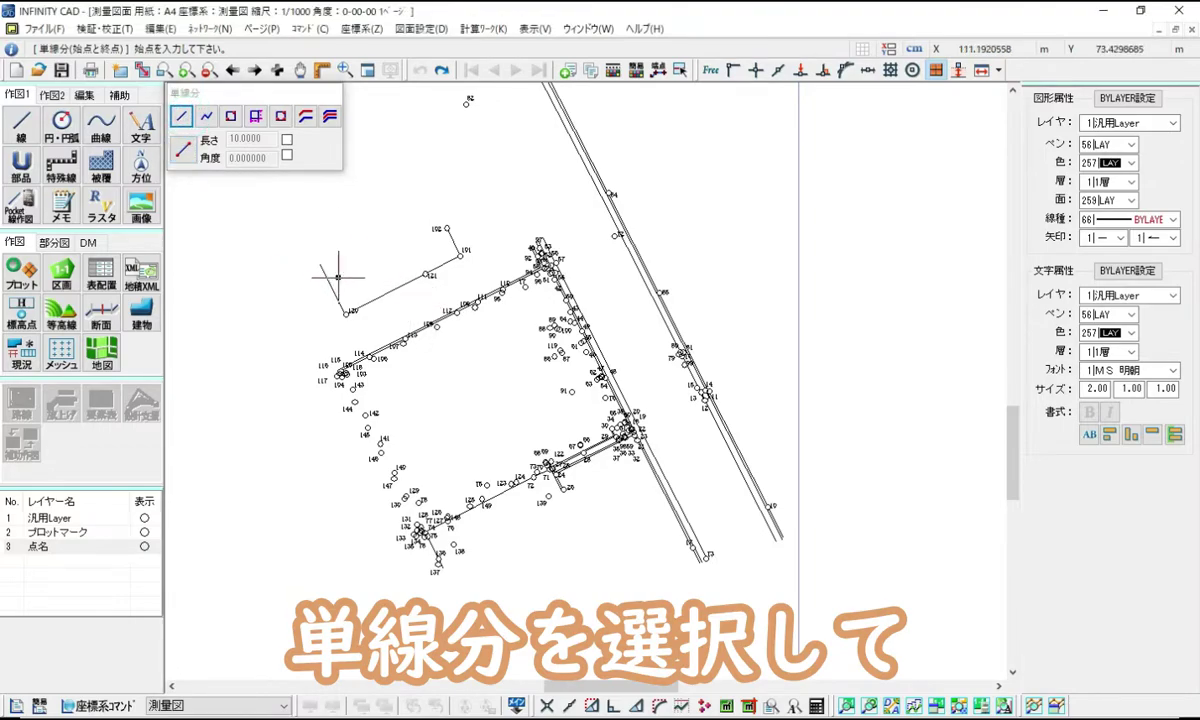
scroll(625, 435, "up", 5)
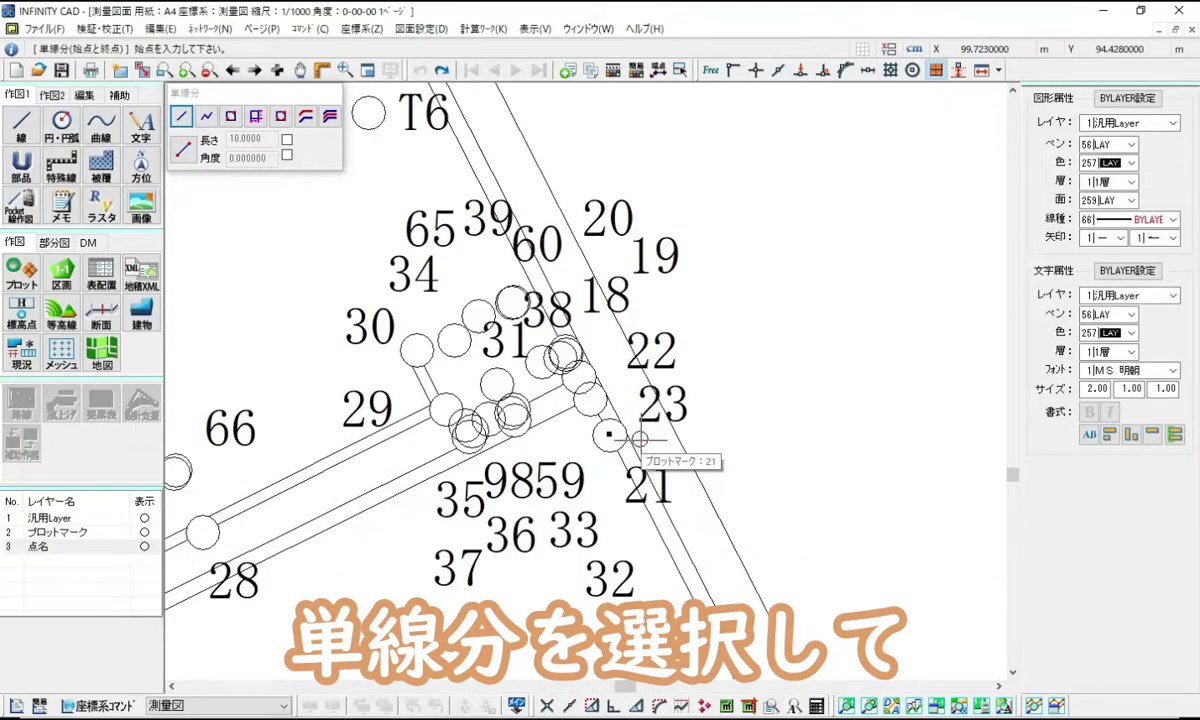
left_click(455, 338)
scroll(515, 408, "up", 3)
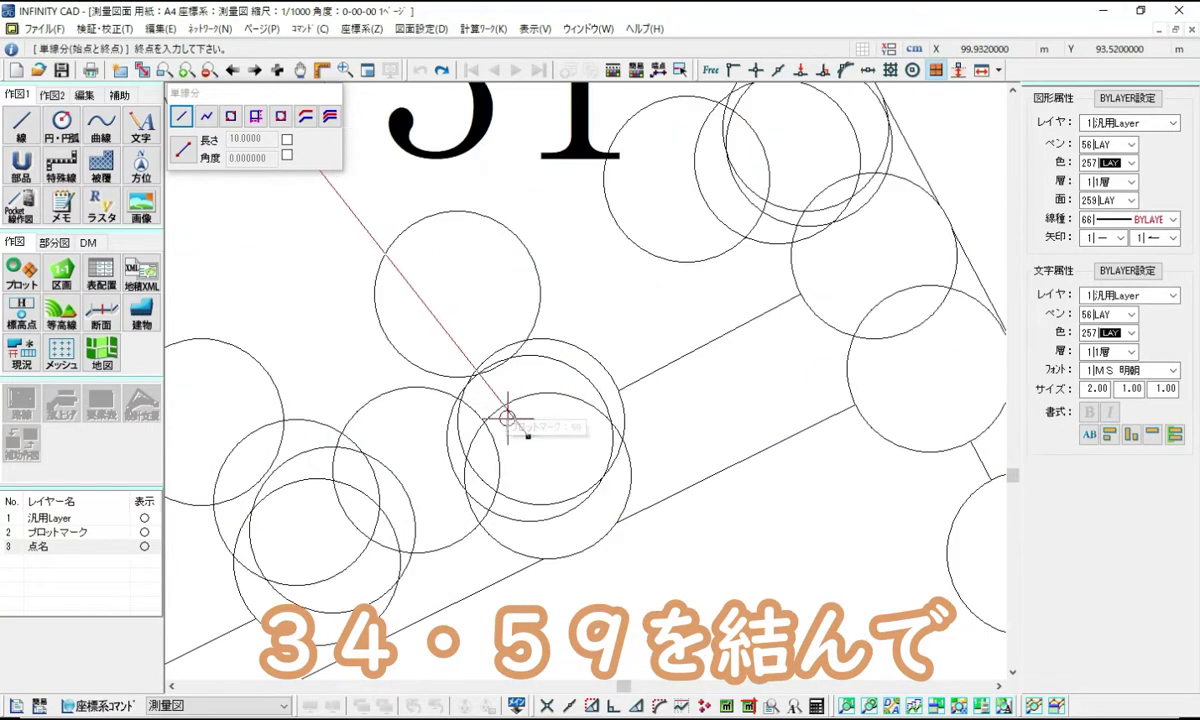
left_click(540, 415)
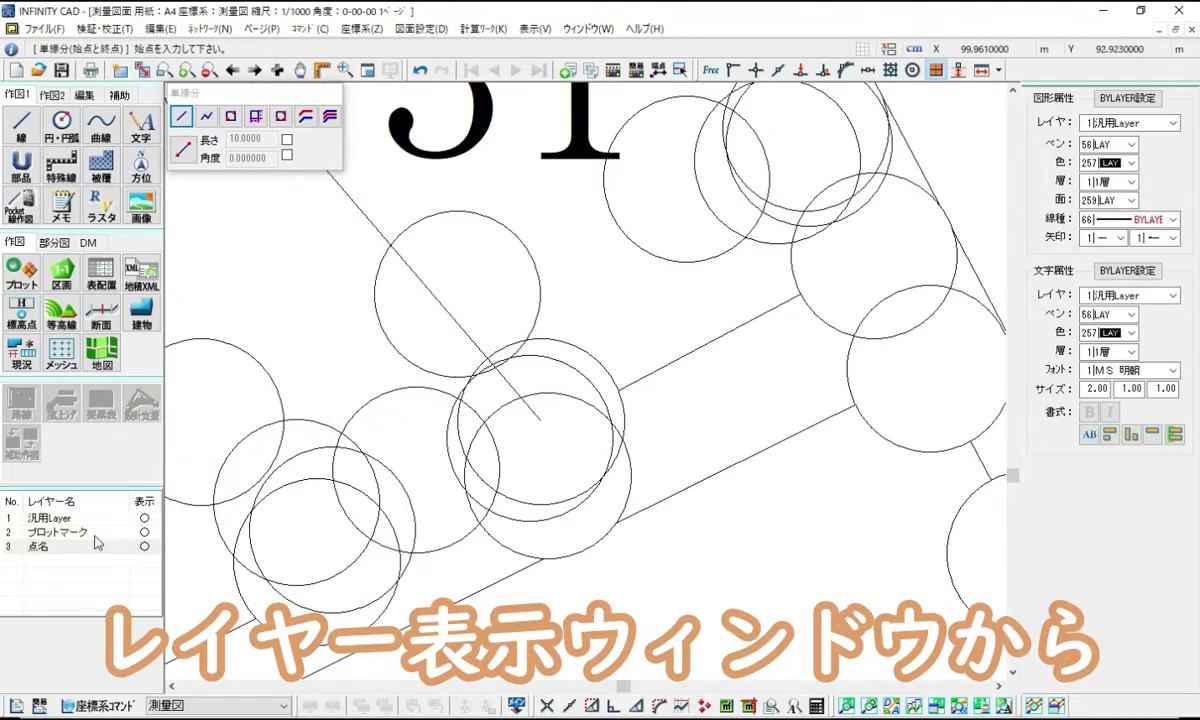
Hide the プロットマーク and 点名 layers so only the drawn lines show around the retaining wall's end
double_click(80, 532)
double_click(78, 547)
double_click(80, 532)
double_click(78, 547)
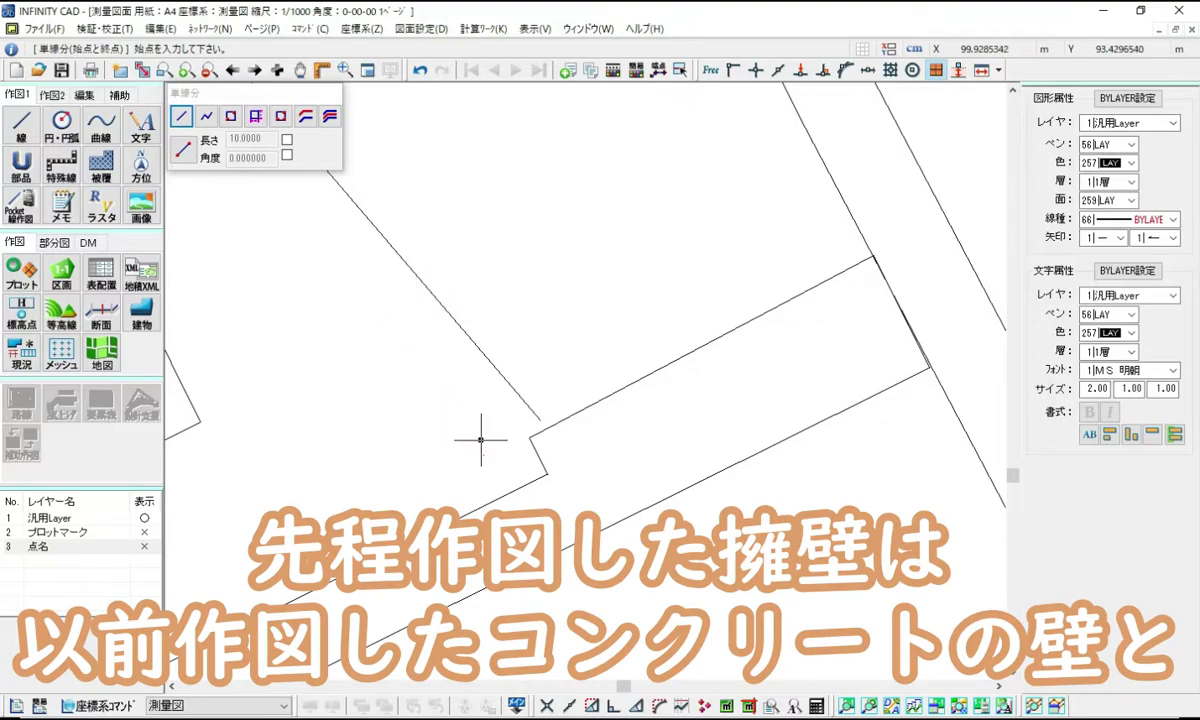
left_click(589, 419)
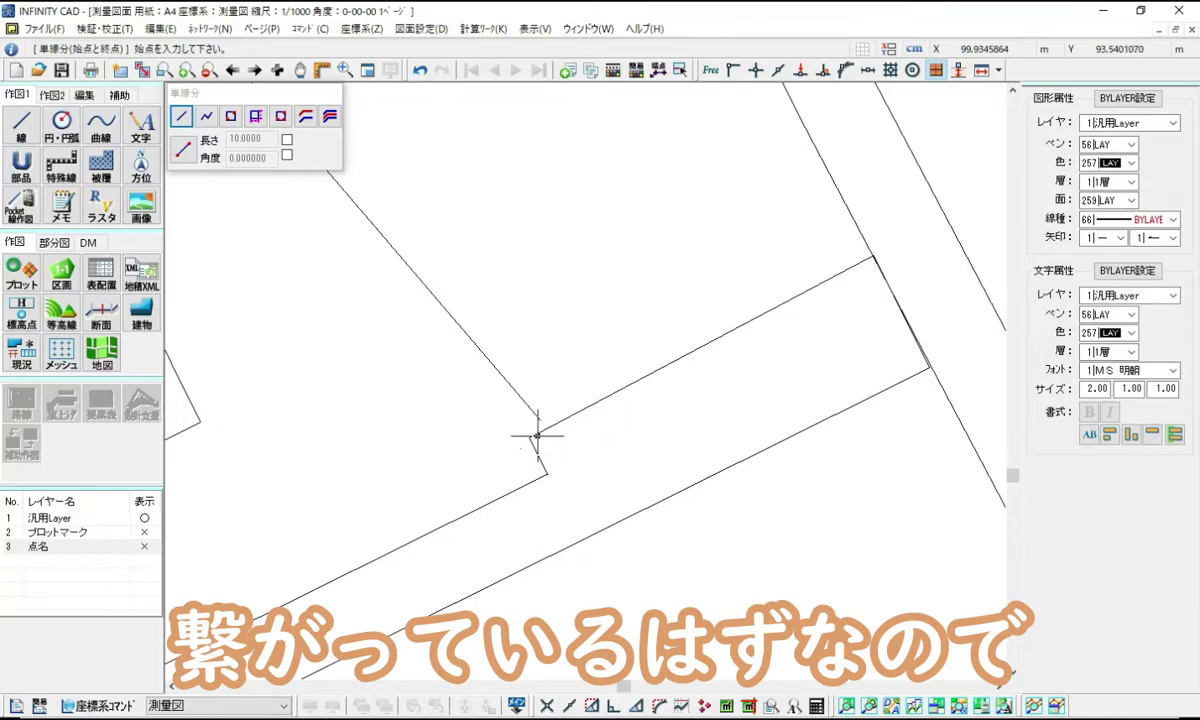
Fit the retaining wall line's lower end to the upper edge of the concrete wall as the fixed reference
left_click(100, 96)
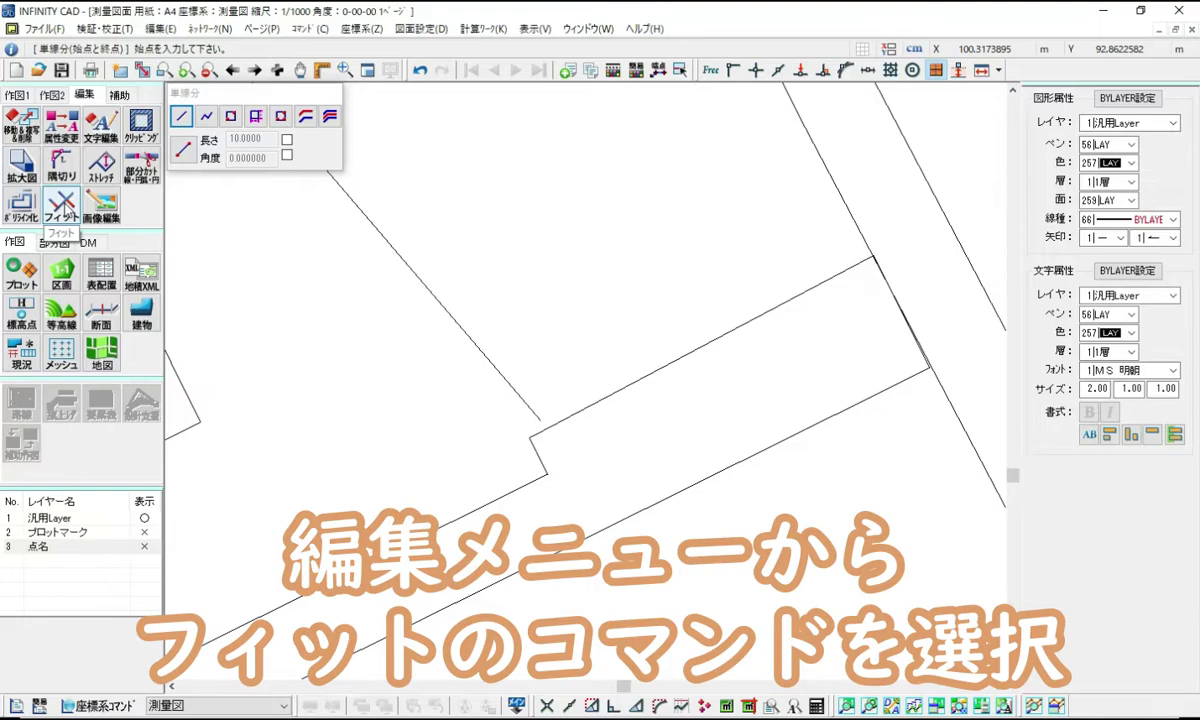
left_click(62, 207)
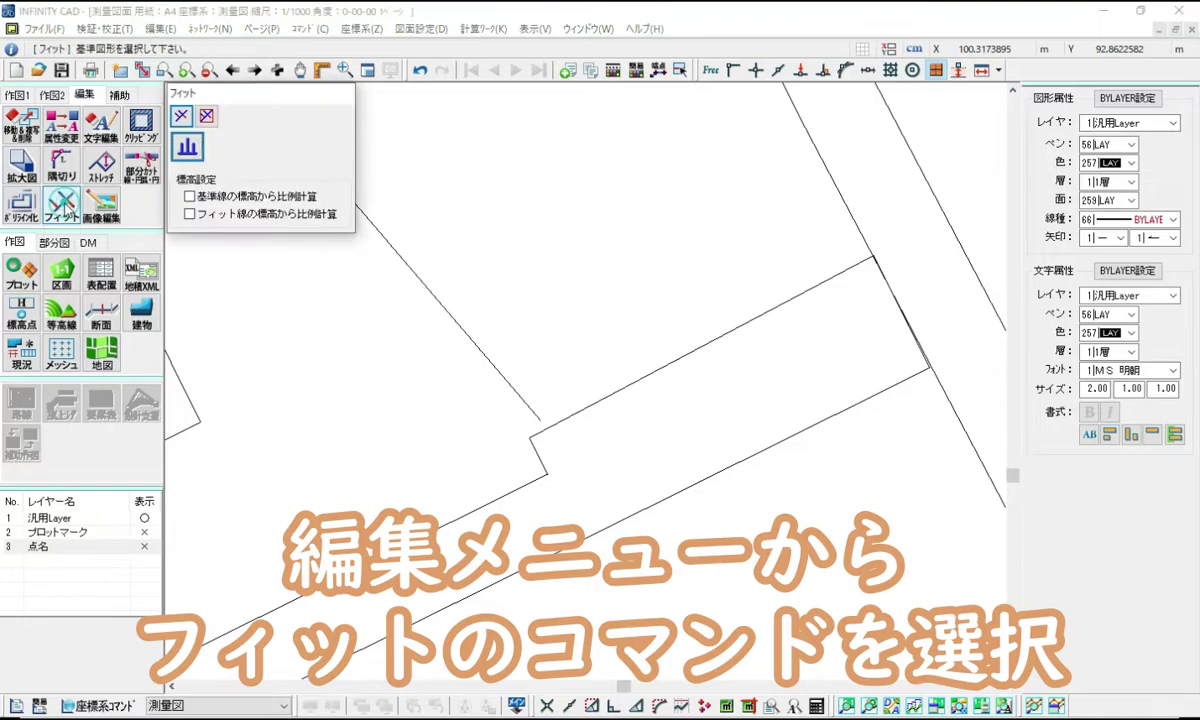
left_click(181, 117)
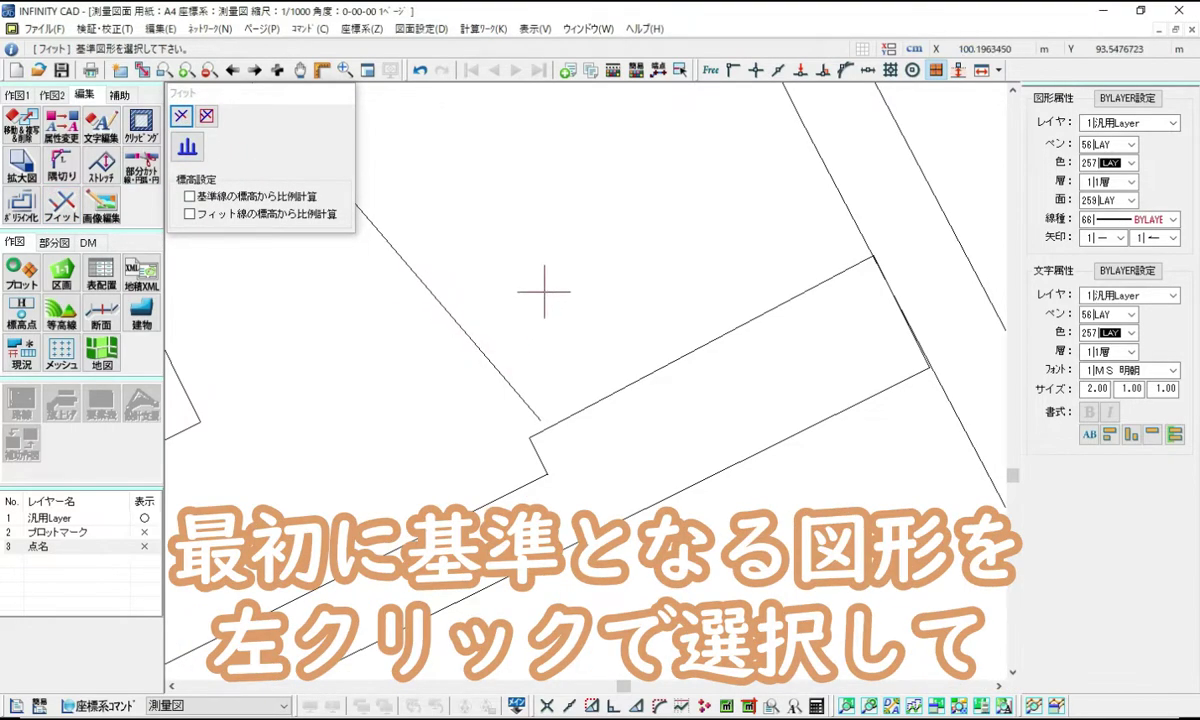
left_click(570, 415)
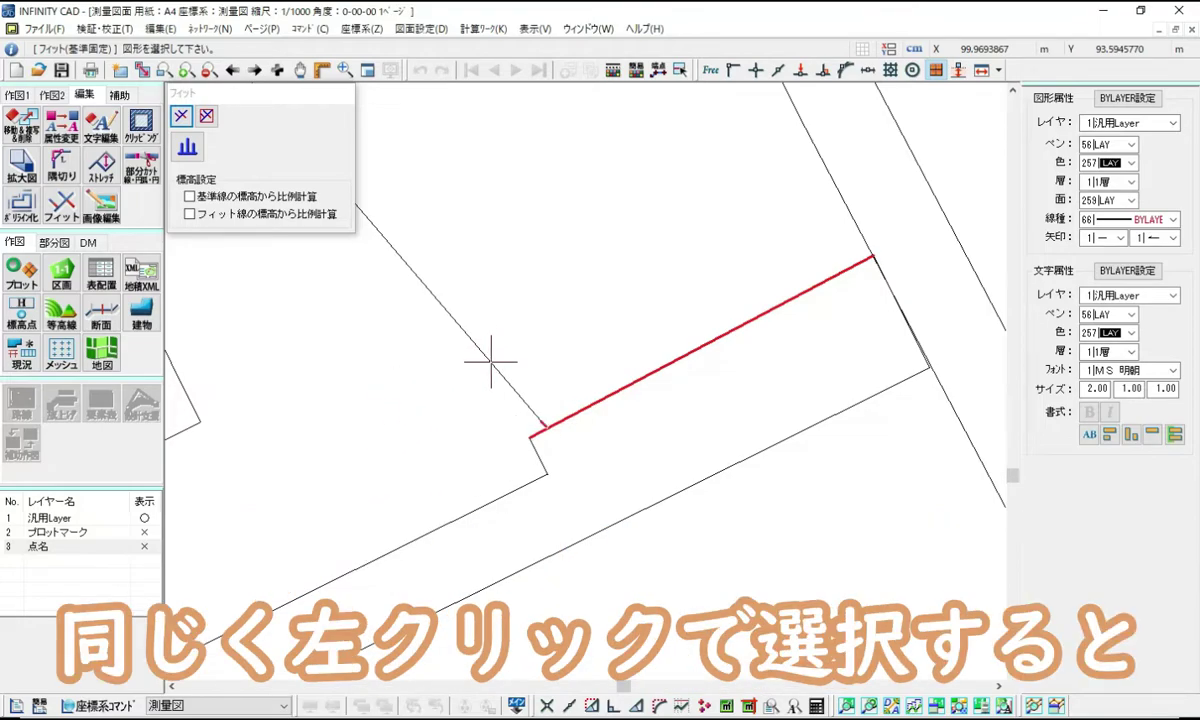
left_click(461, 339)
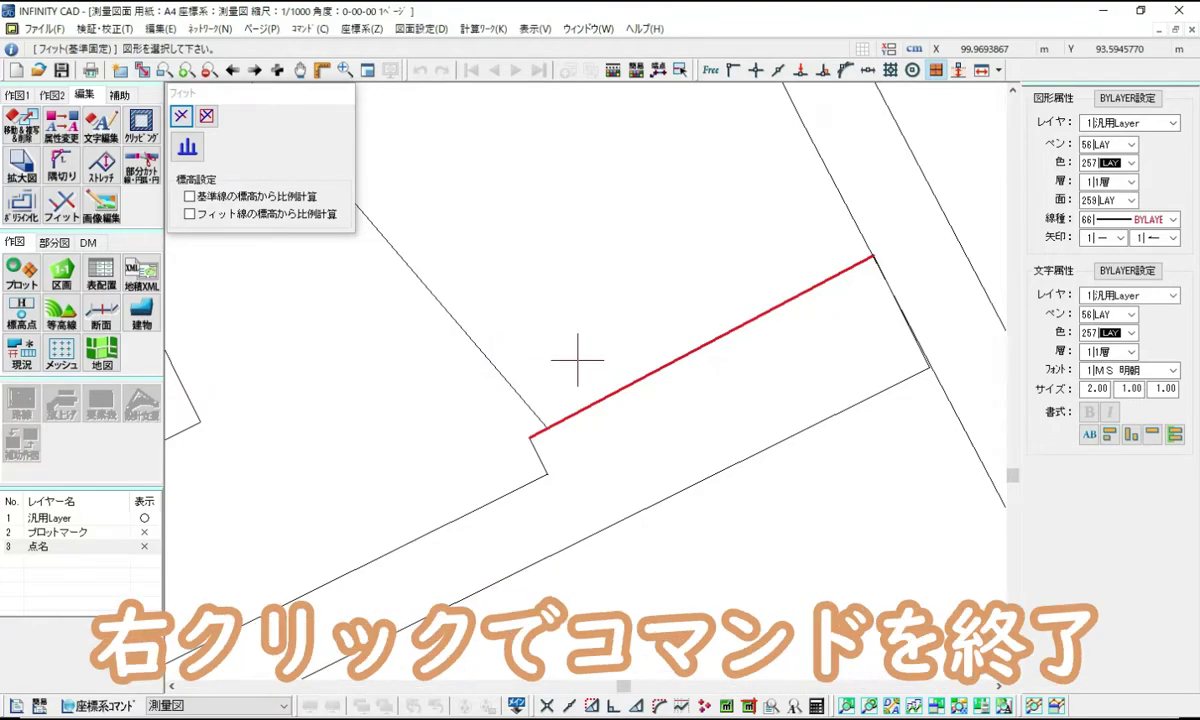
right_click(545, 386)
right_click(563, 388)
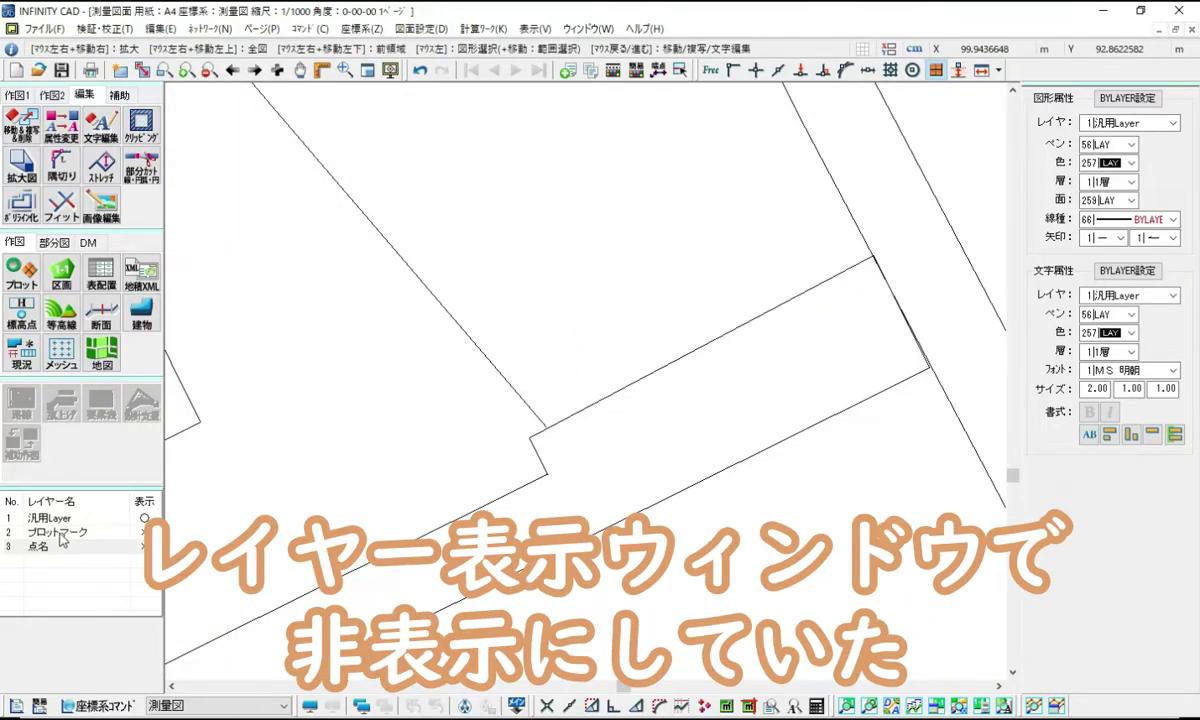
Show the プロットマーク and 点名 layers and draw a continuous line for the block wall through points 39, 38 and 31
double_click(62, 533)
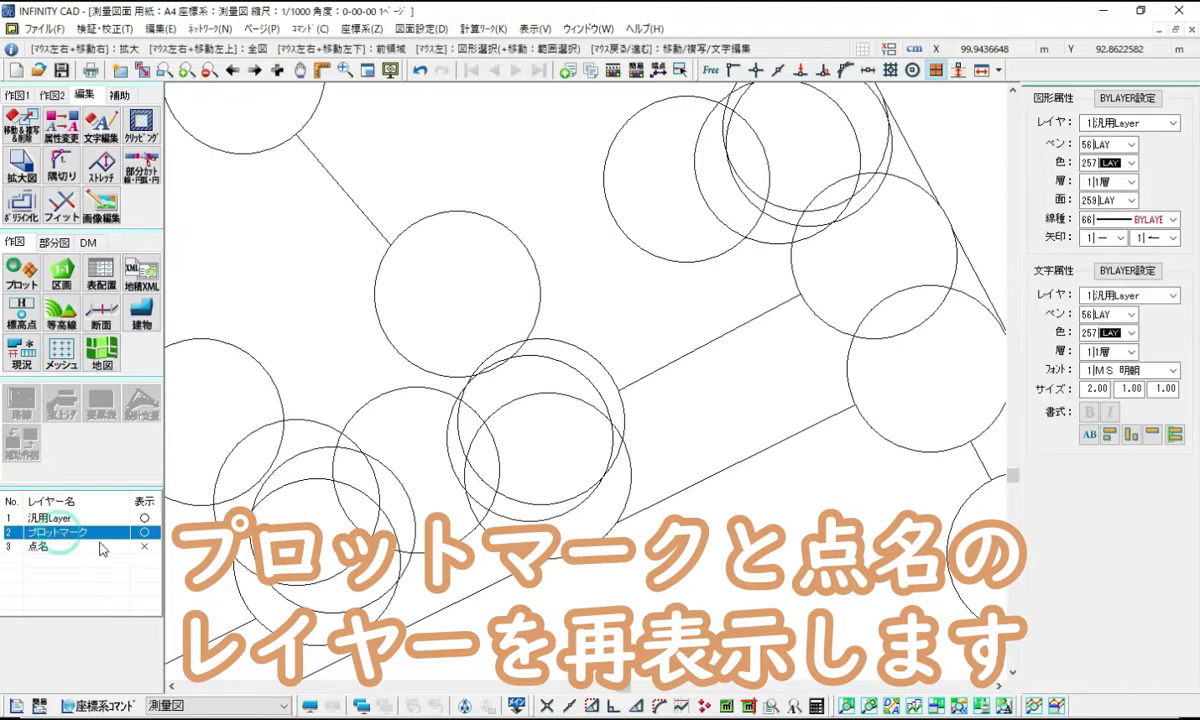
double_click(103, 547)
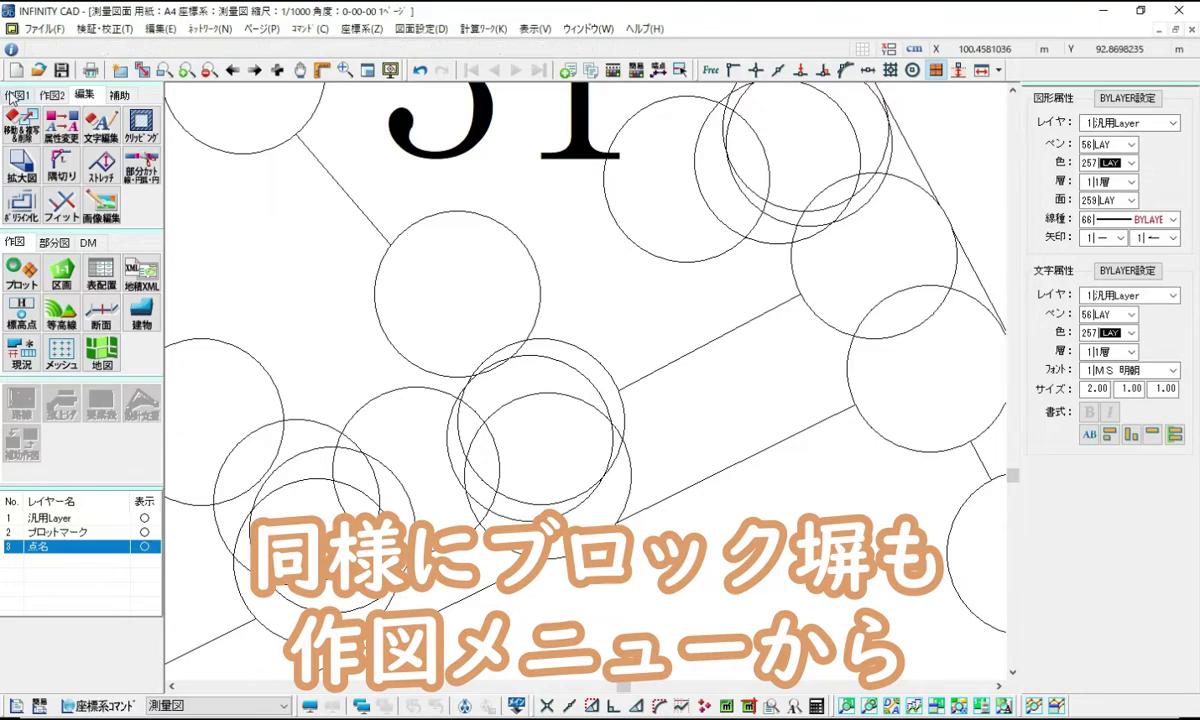
left_click(16, 95)
left_click(21, 127)
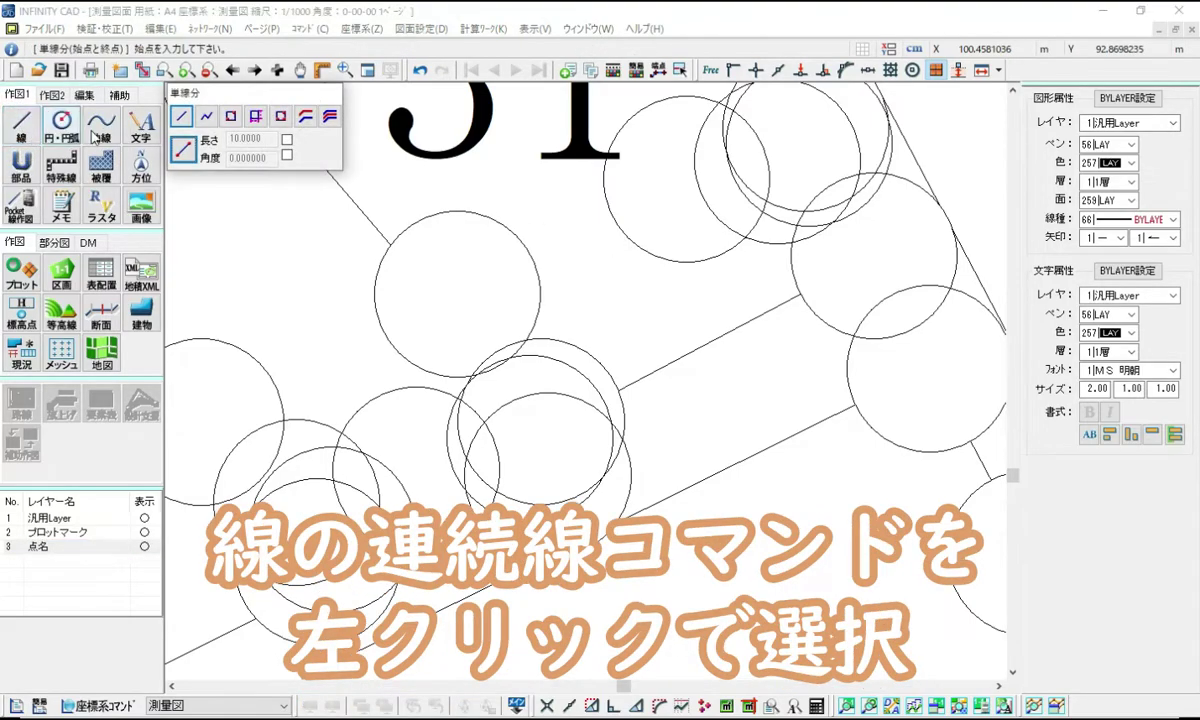
left_click(207, 118)
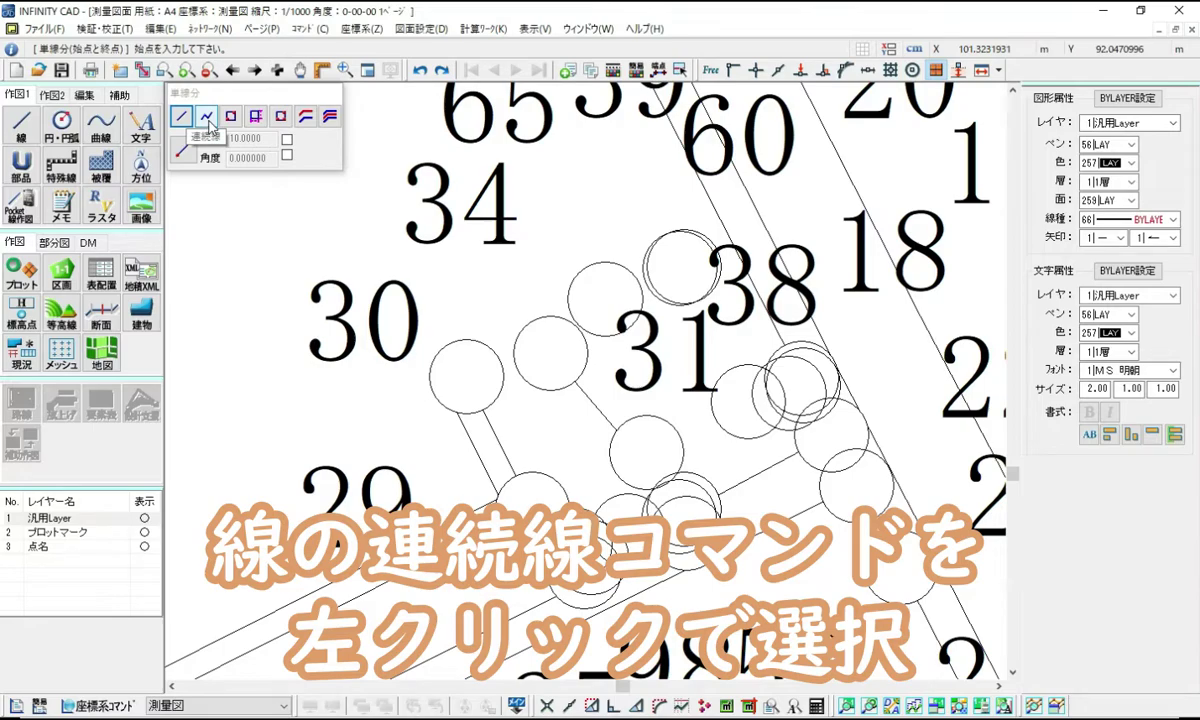
left_click(207, 119)
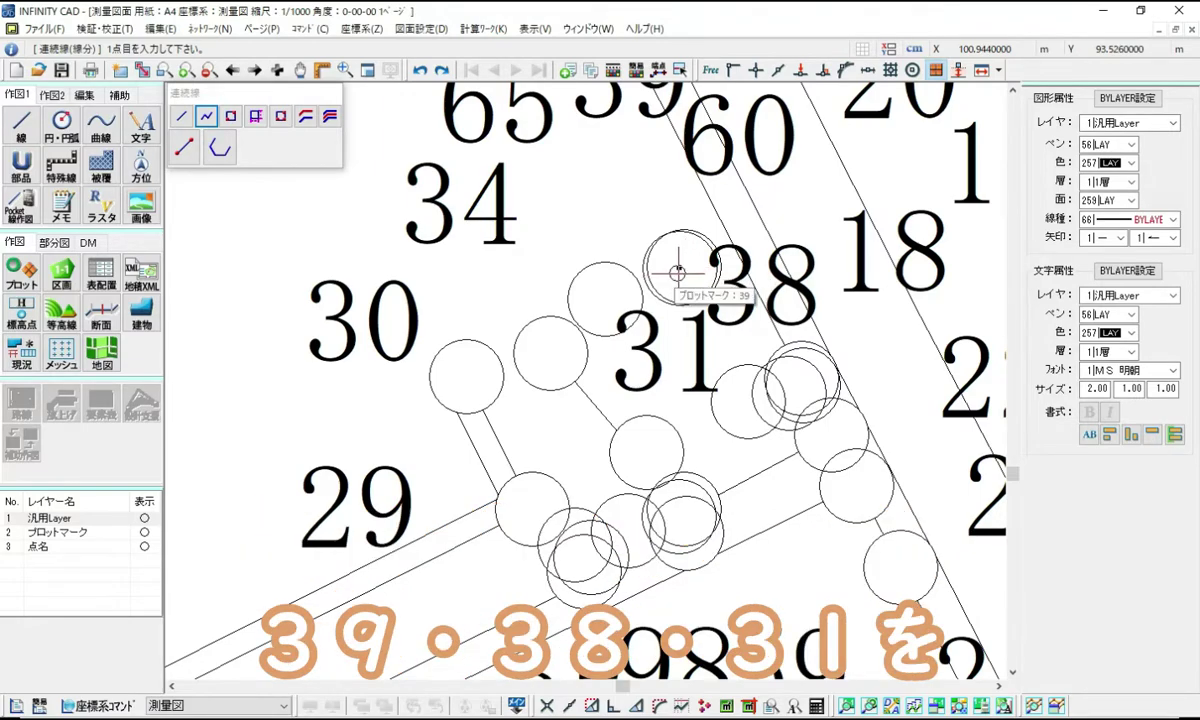
left_click(678, 271)
left_click(744, 402)
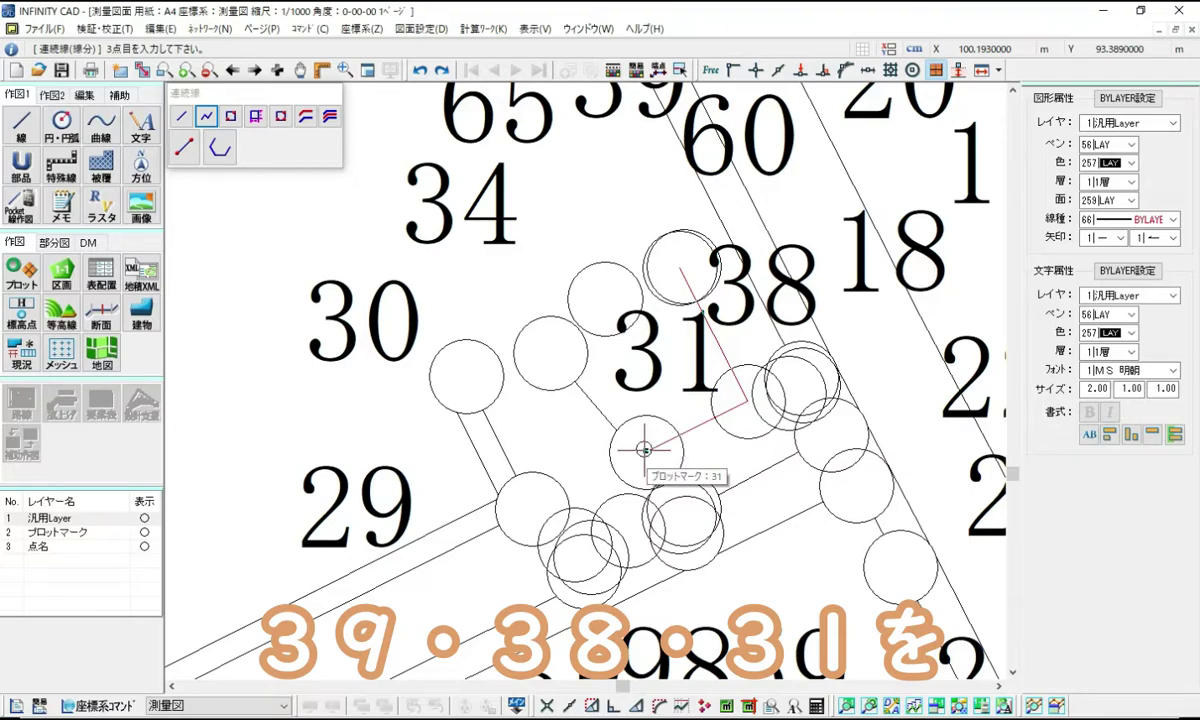
left_click(645, 450)
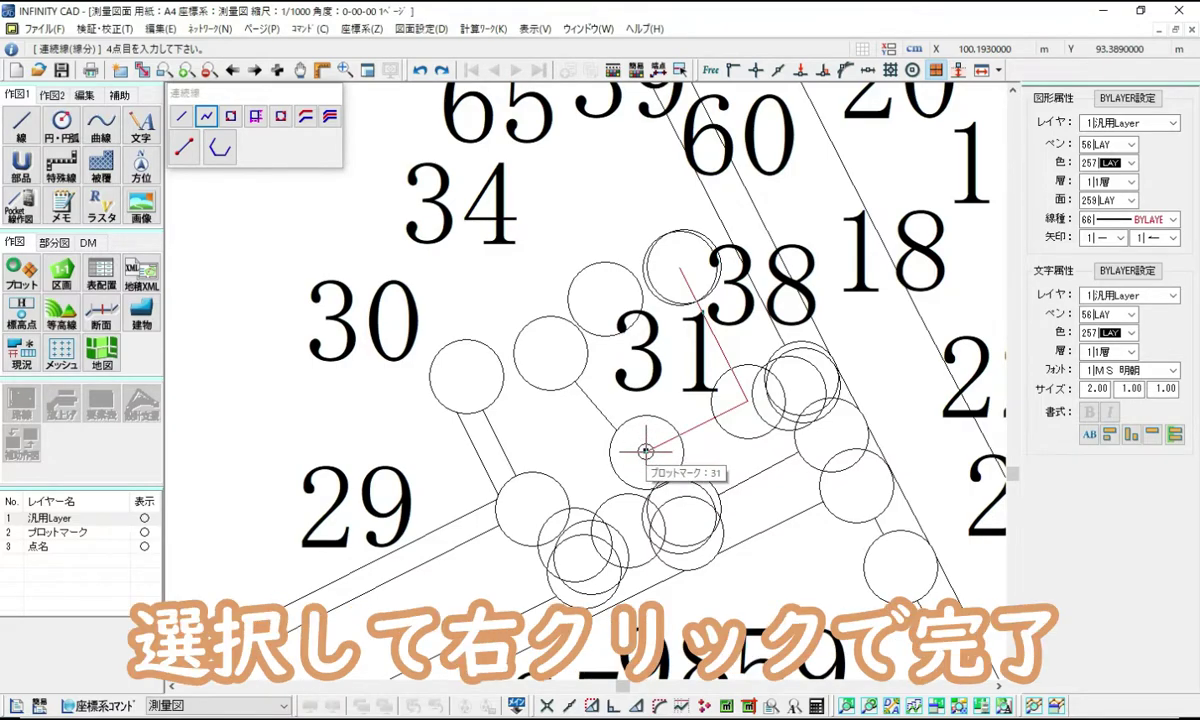
right_click(645, 450)
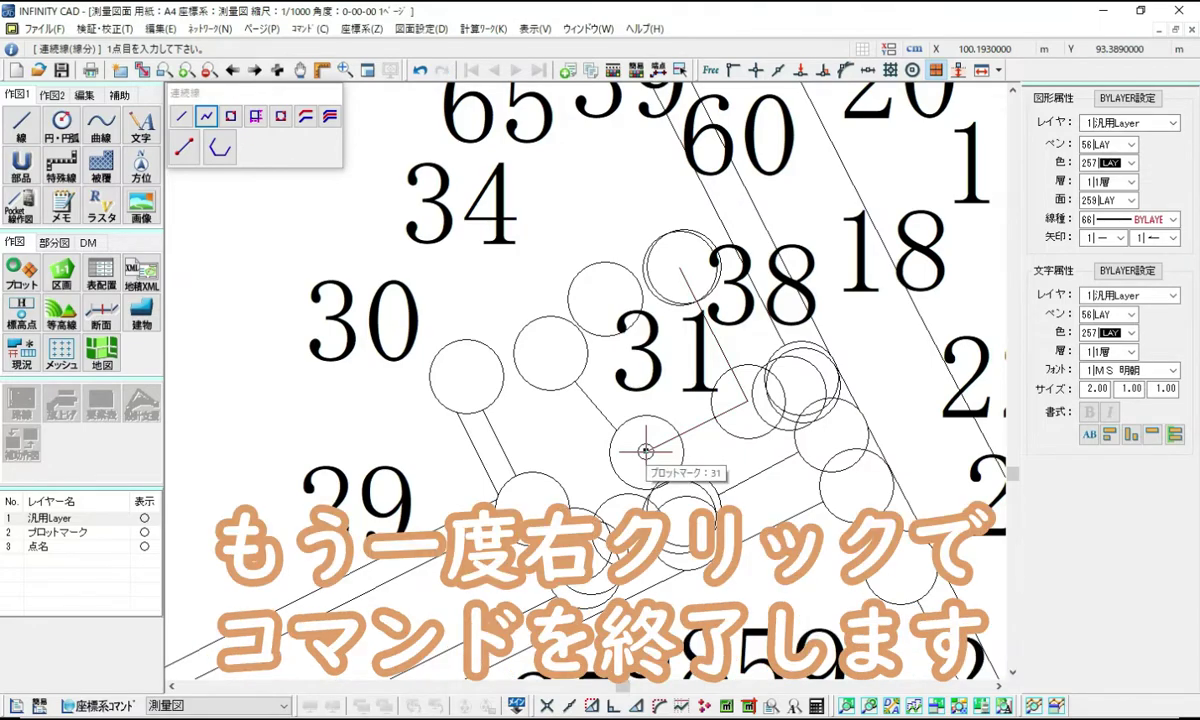
right_click(646, 452)
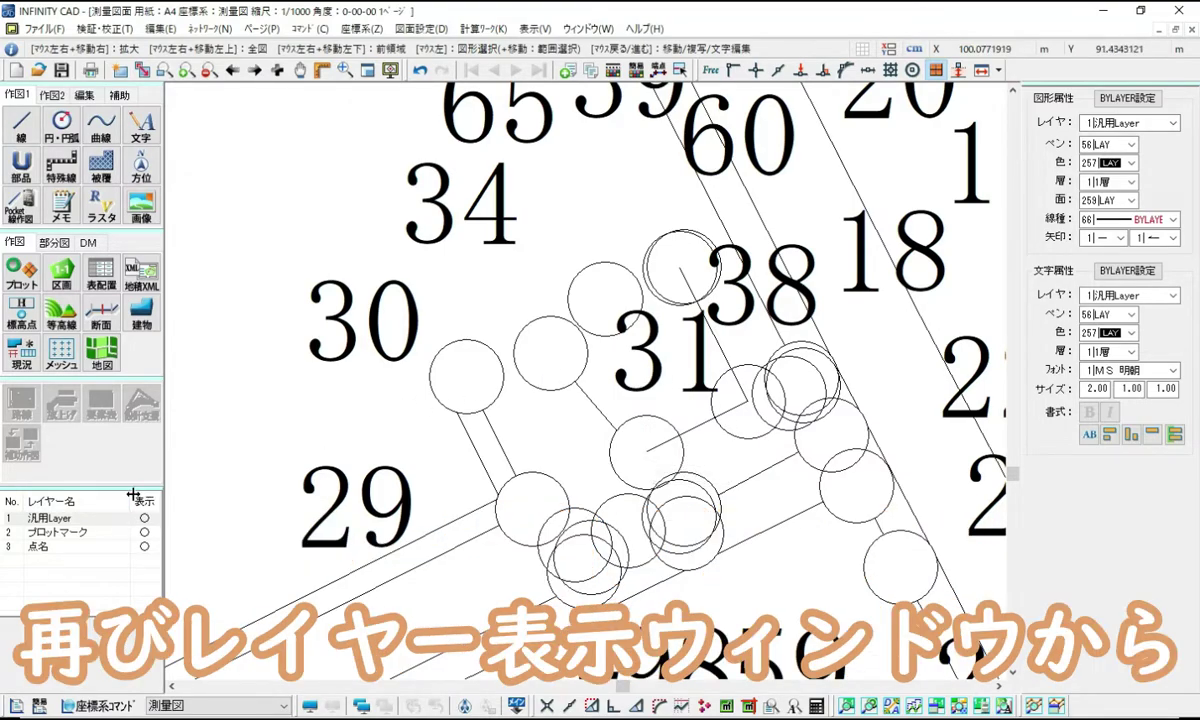
Hide the プロットマーク and 点名 layers around the block wall line
left_click(66, 533)
left_click(68, 547)
left_click(78, 533)
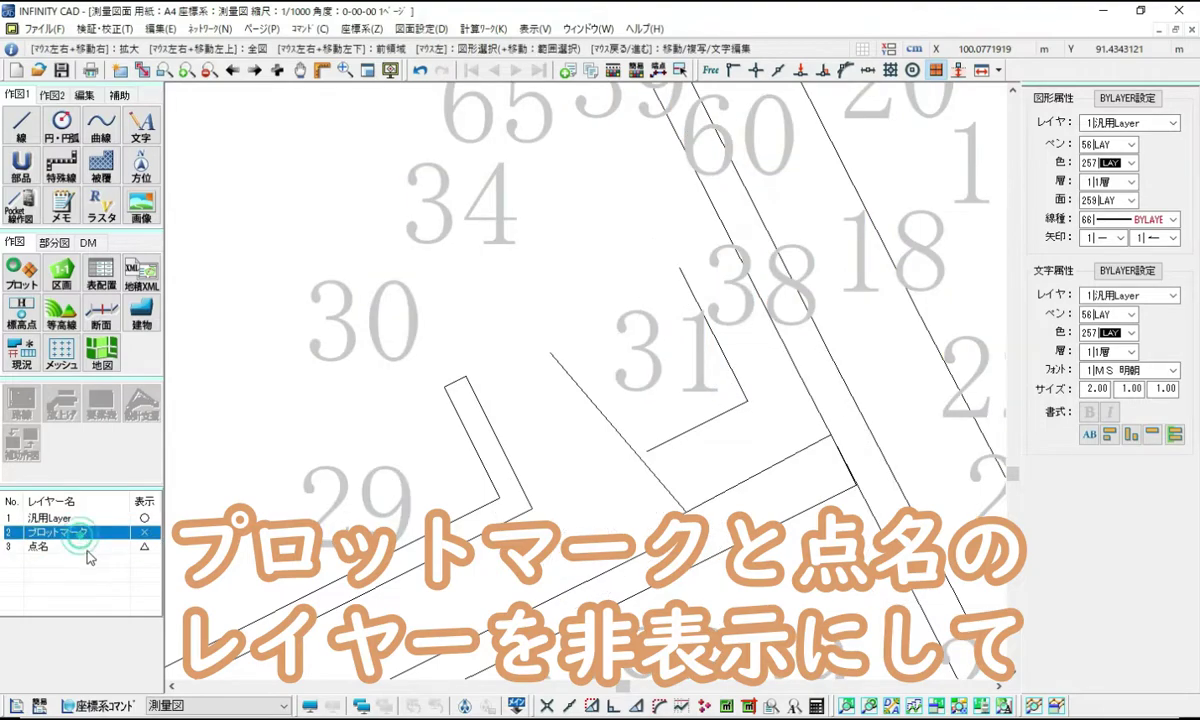
left_click(86, 548)
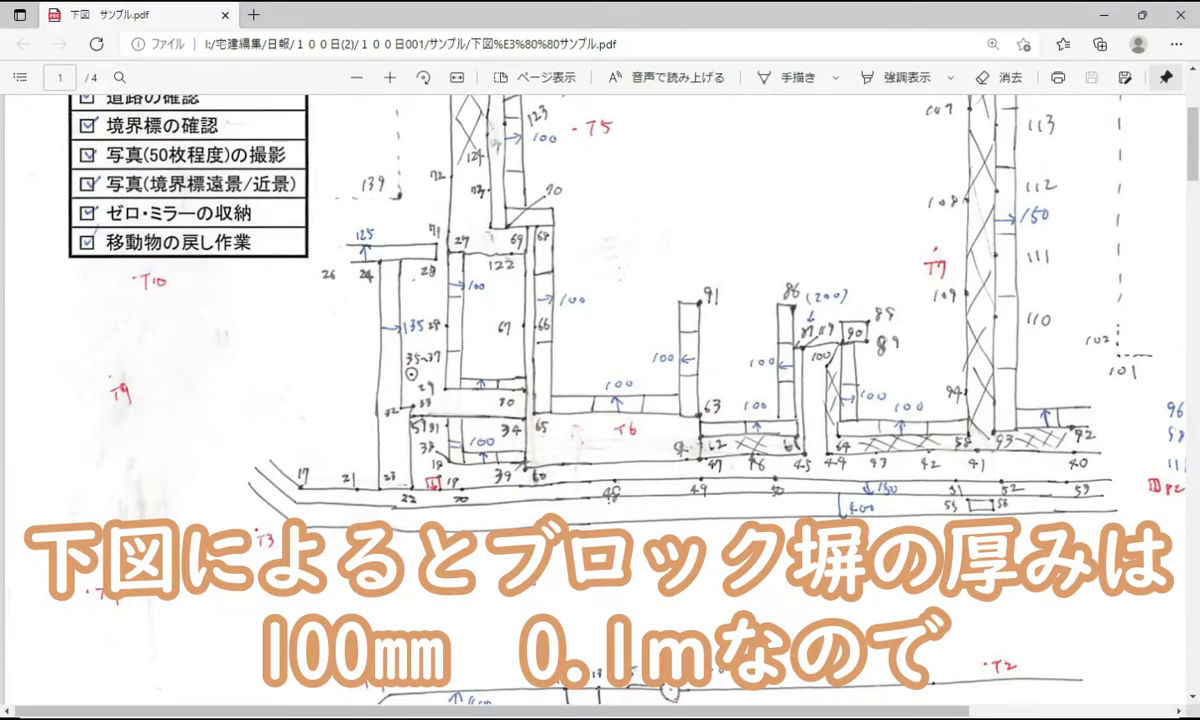
Back in INFINITY CAD, draw a parallel line 0.1 m to the right side of the block wall, snapping to its three corner endpoints in order
left_click(868, 719)
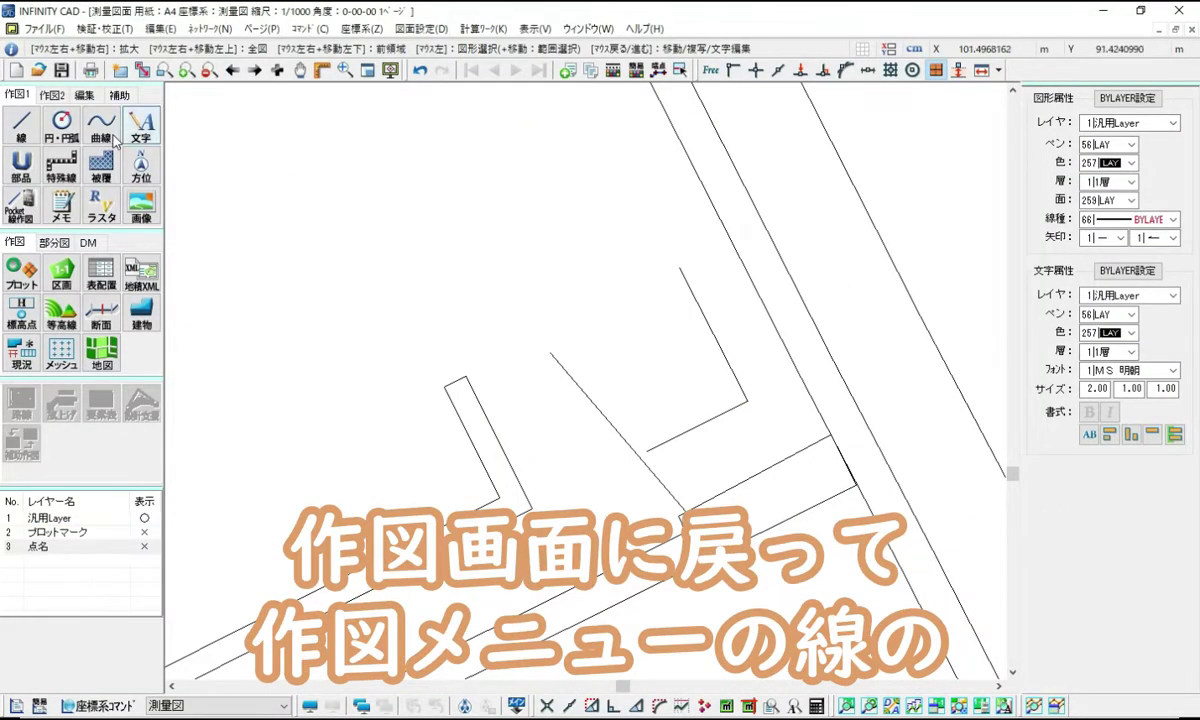
left_click(14, 141)
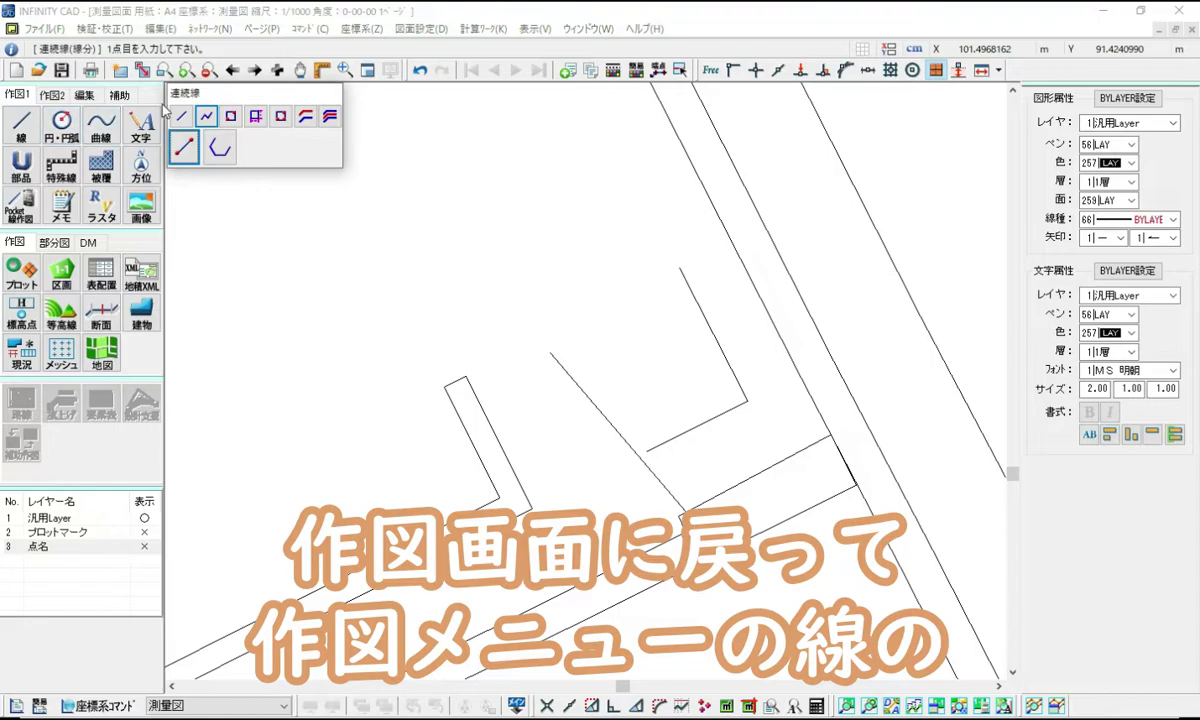
left_click(304, 118)
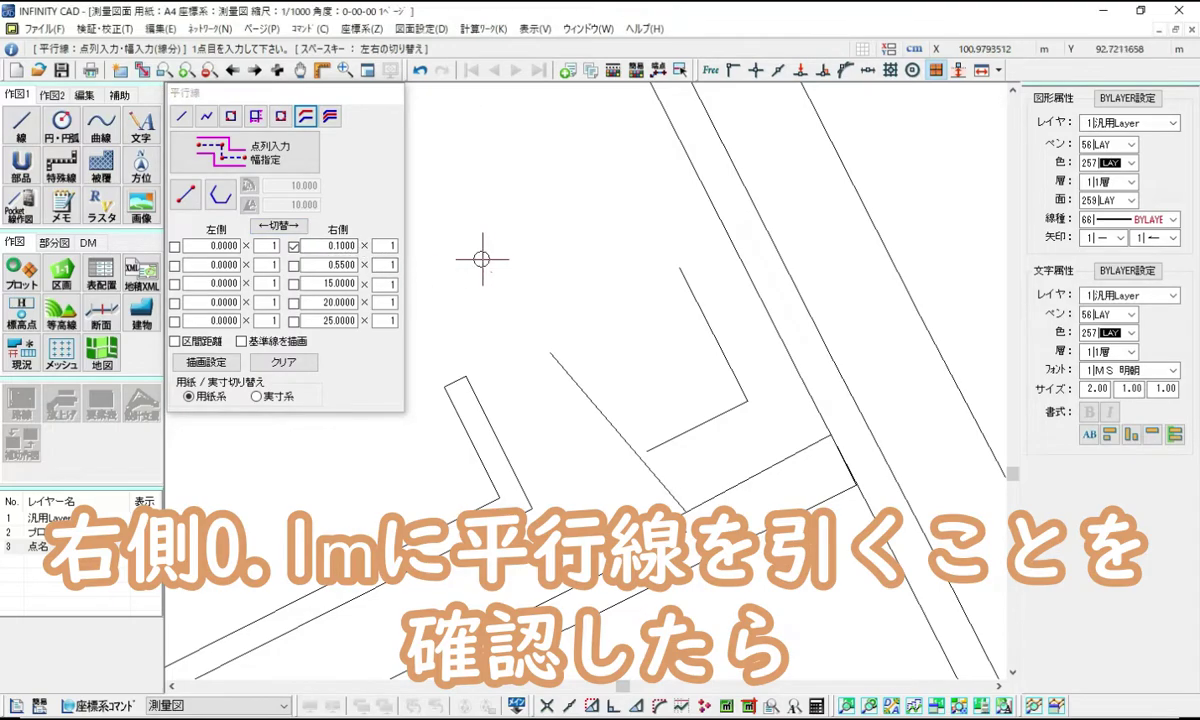
left_click(733, 72)
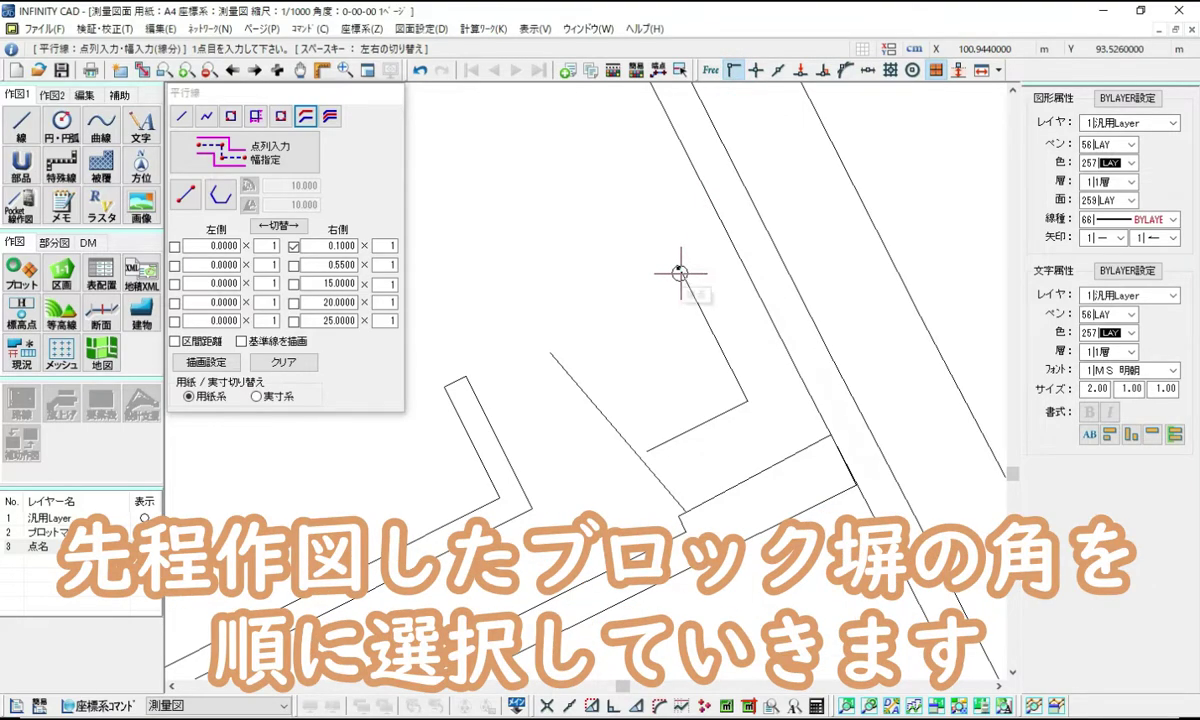
left_click(679, 272)
left_click(746, 400)
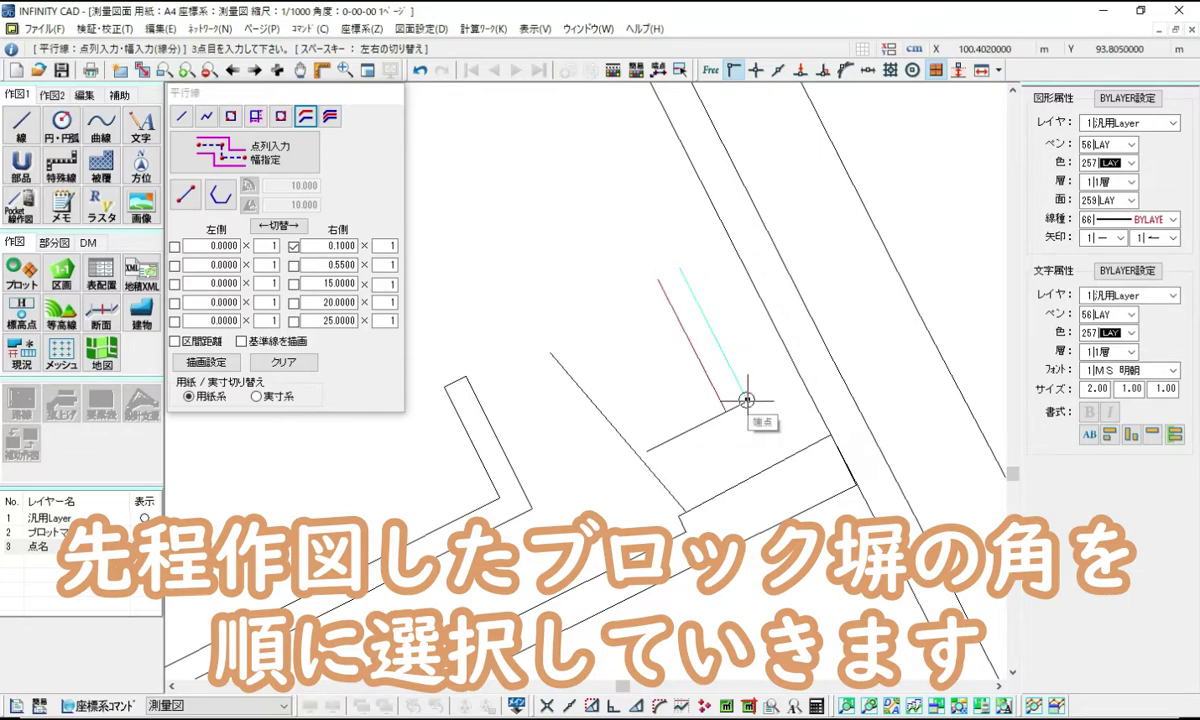
left_click(650, 449)
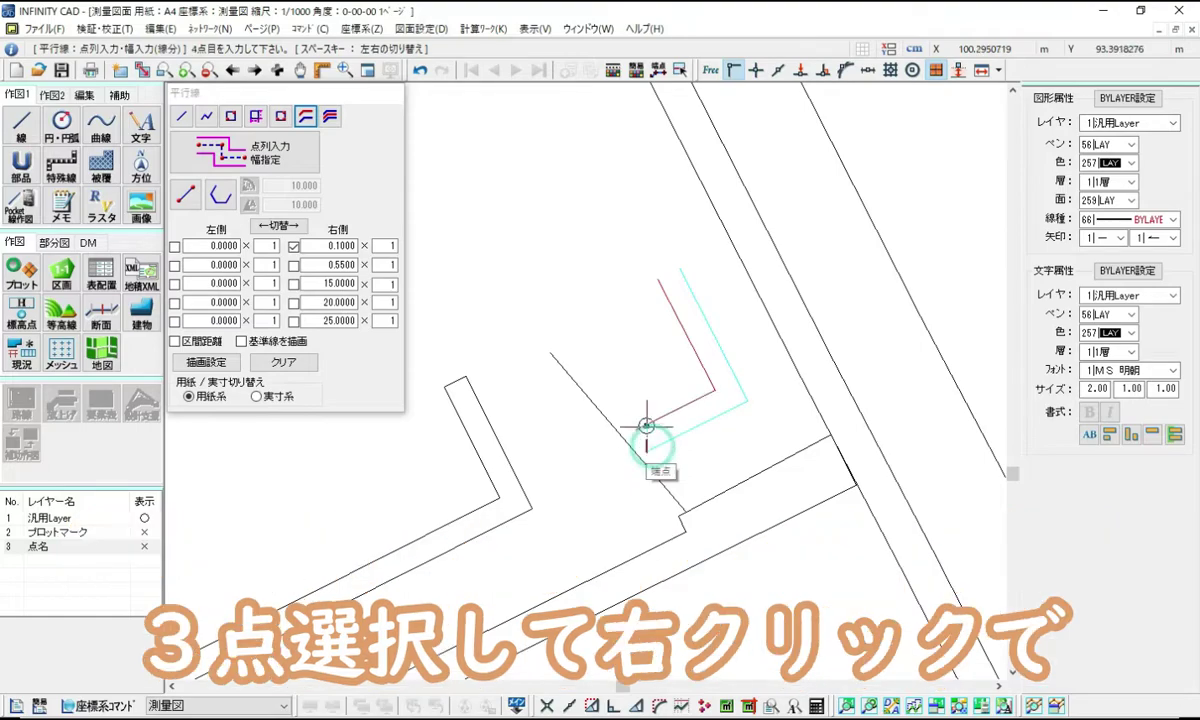
right_click(647, 402)
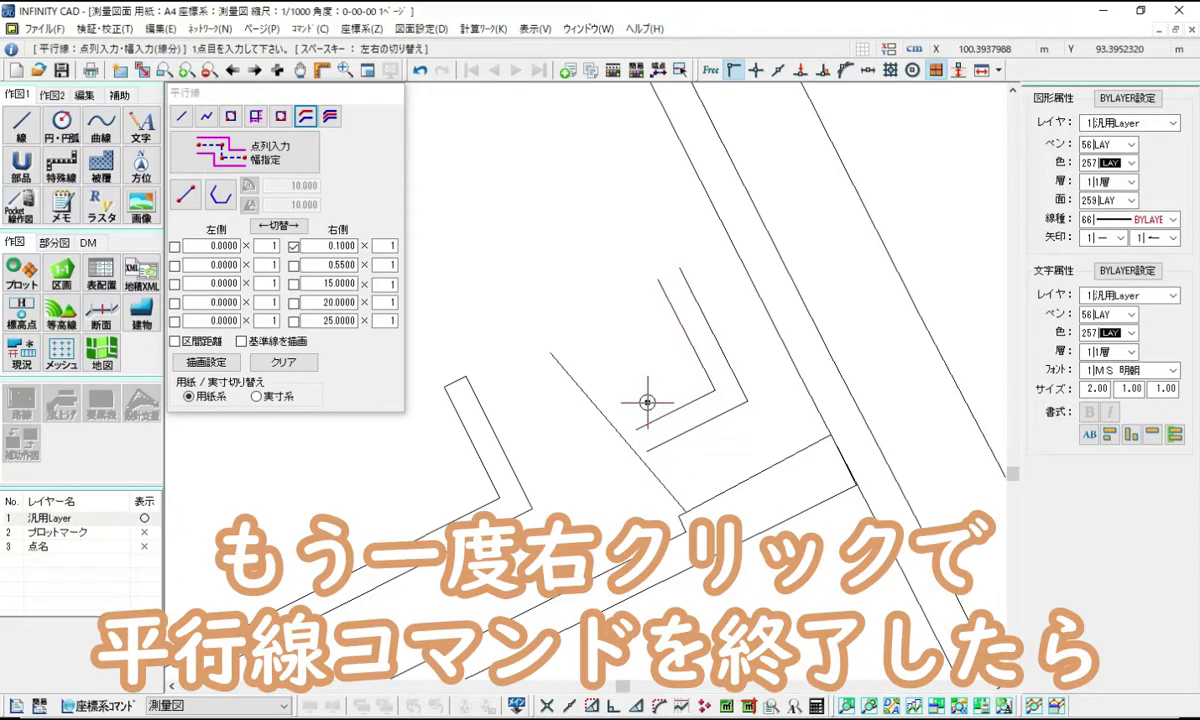
right_click(647, 402)
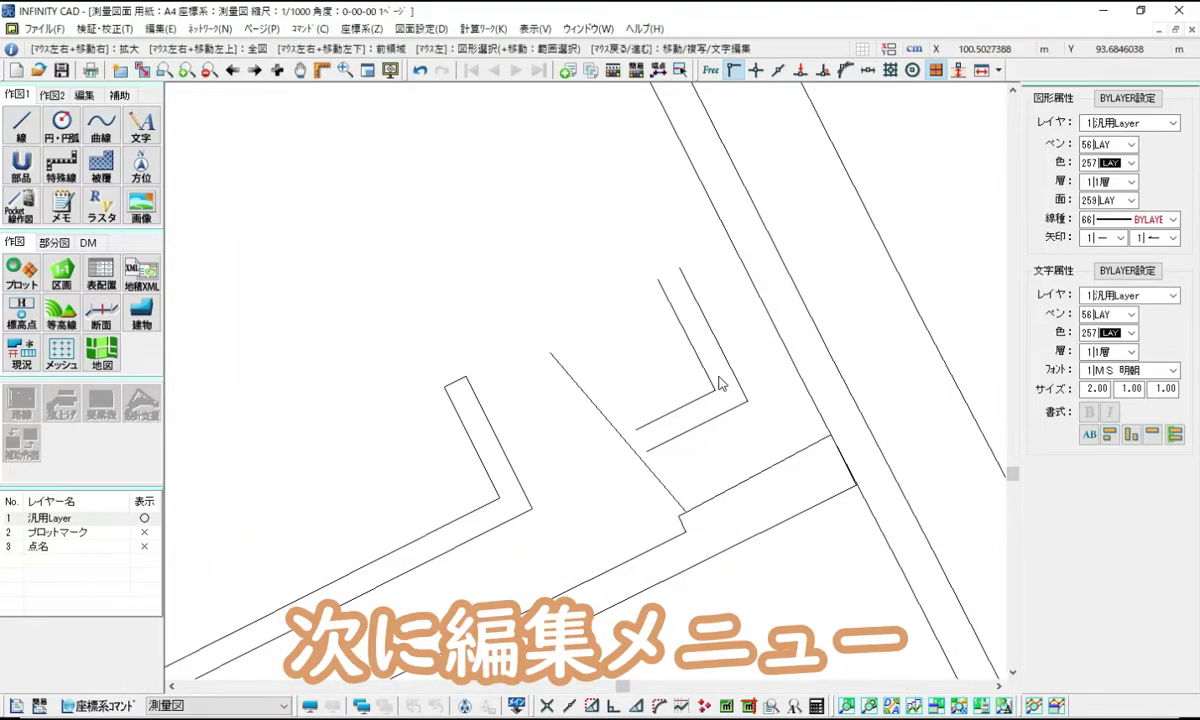
Fit both block wall lines together to the retaining wall line using multiple-line Fit with the retaining wall line as the fixed reference
left_click(82, 95)
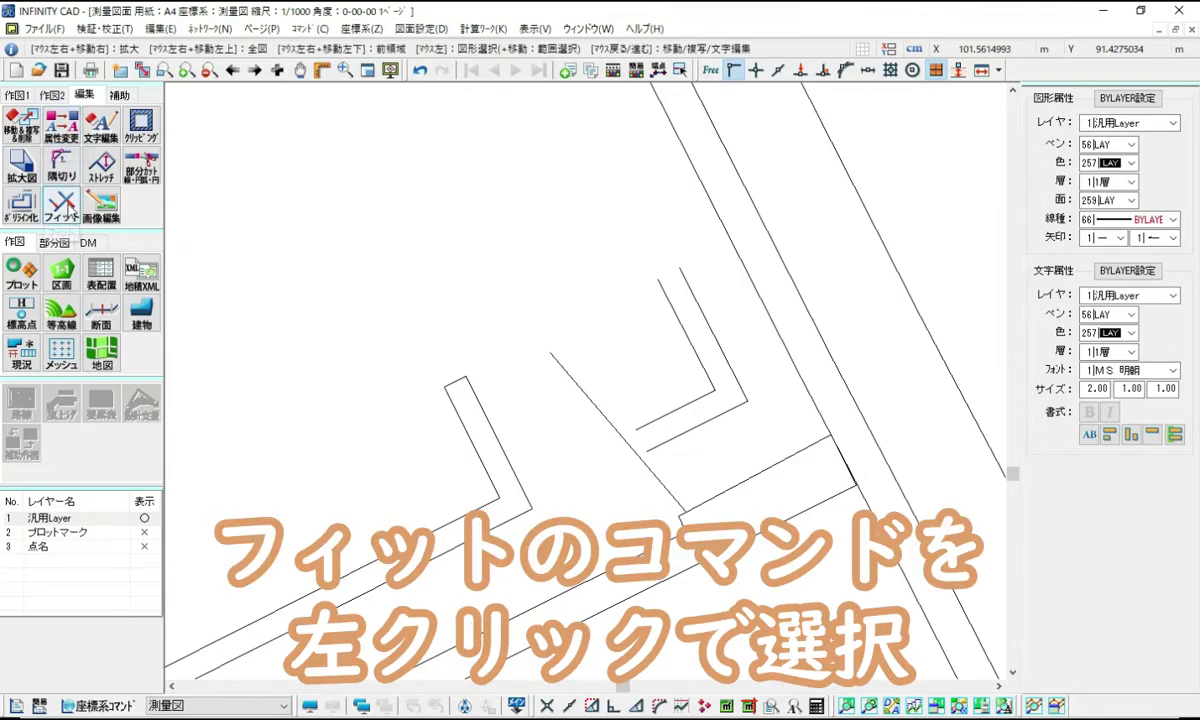
left_click(62, 207)
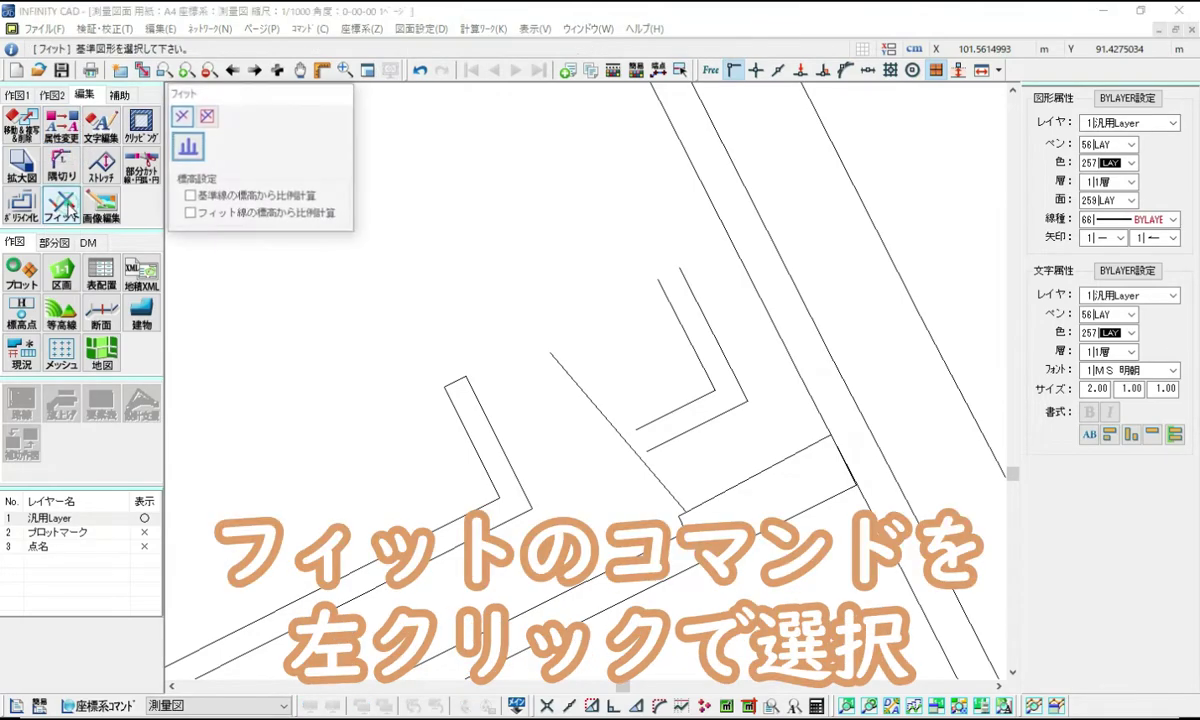
left_click(207, 117)
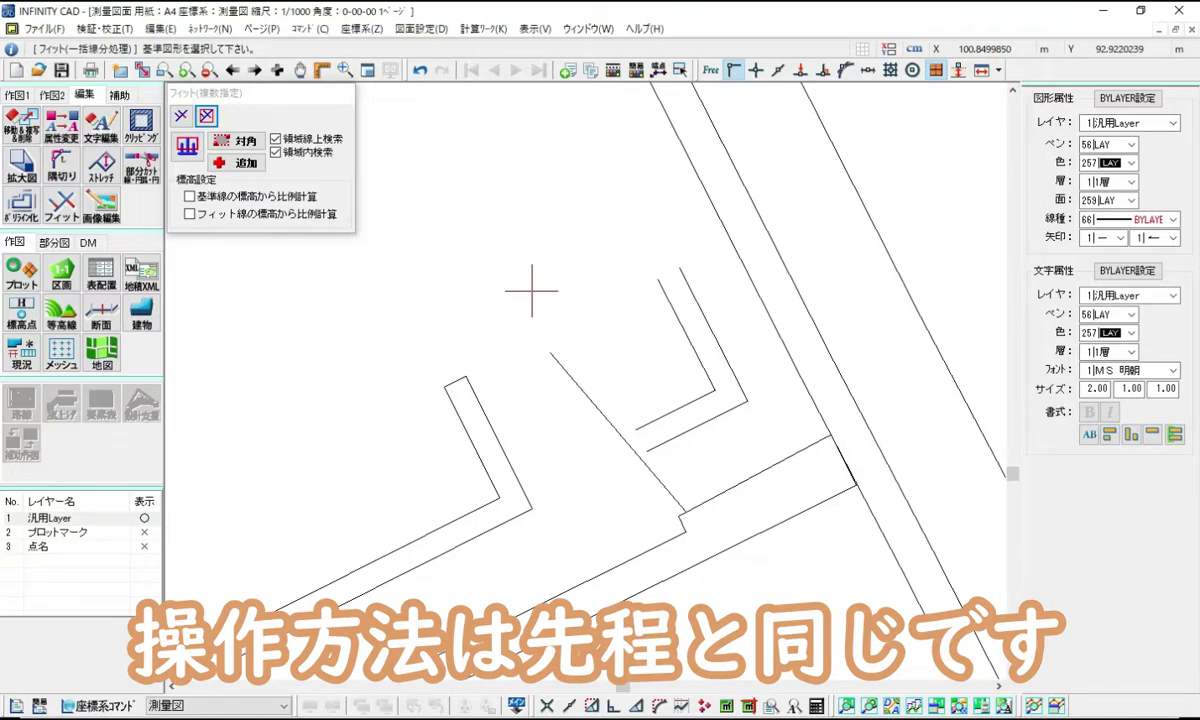
left_click(602, 418)
scroll(644, 432, "up", 3)
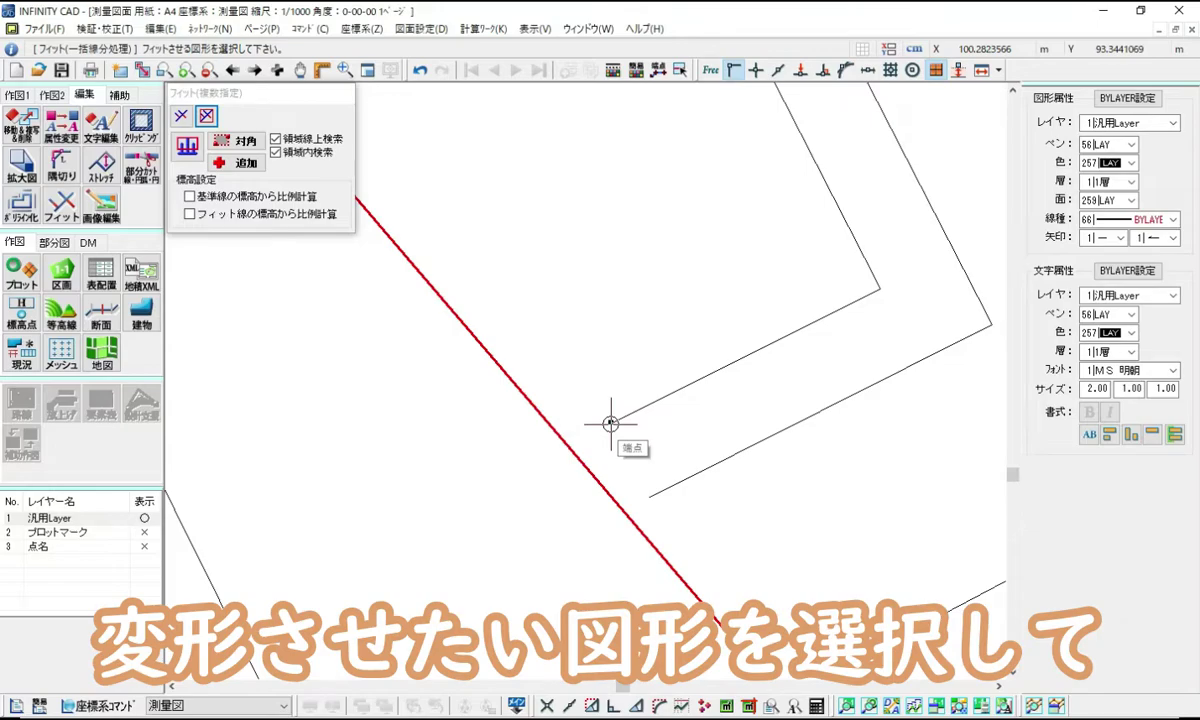
left_click_drag(611, 423, 651, 494)
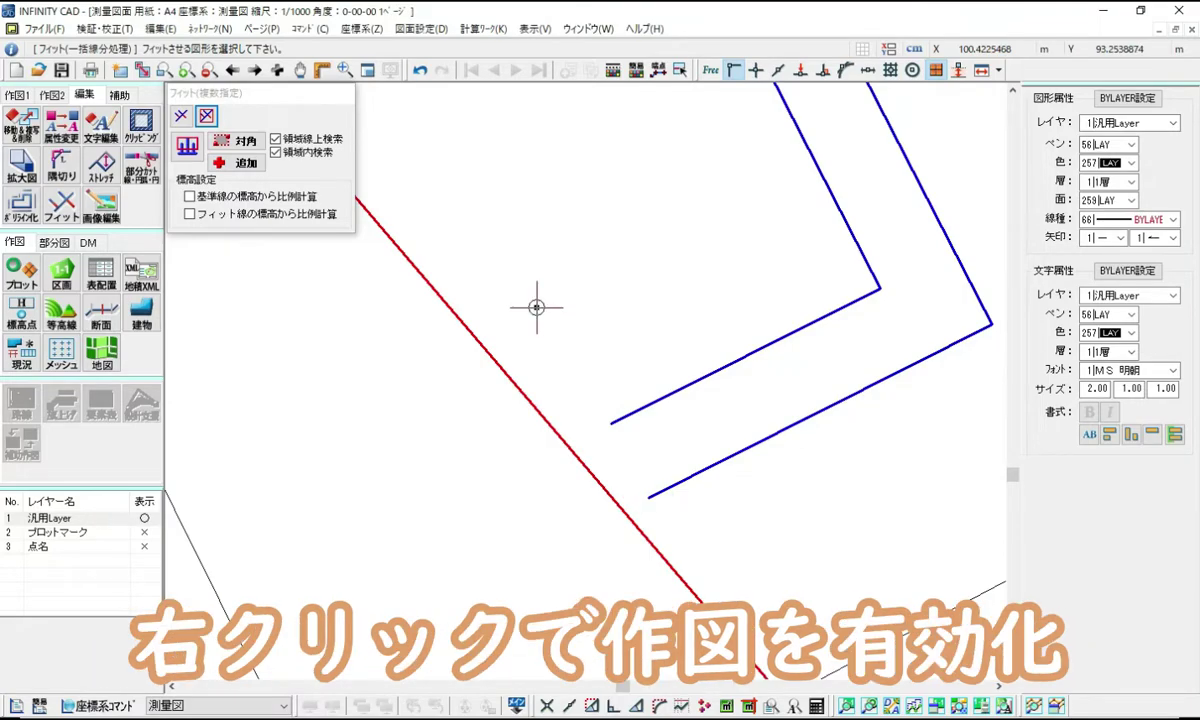
right_click(537, 308)
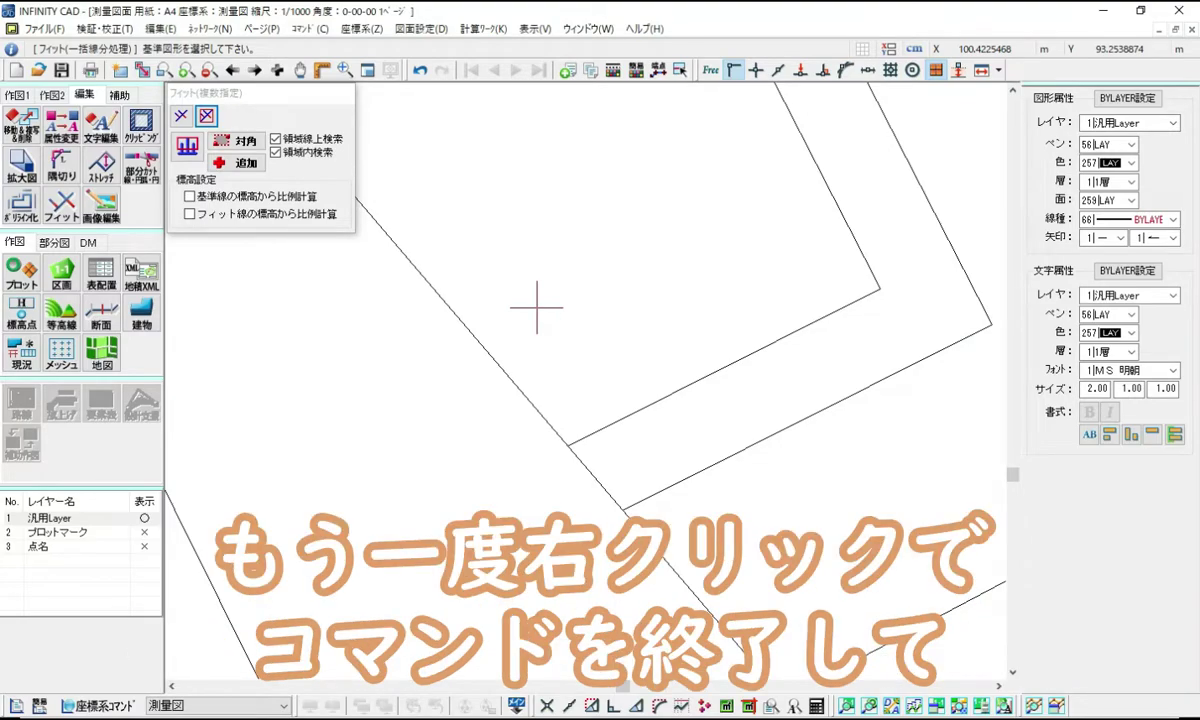
right_click(537, 308)
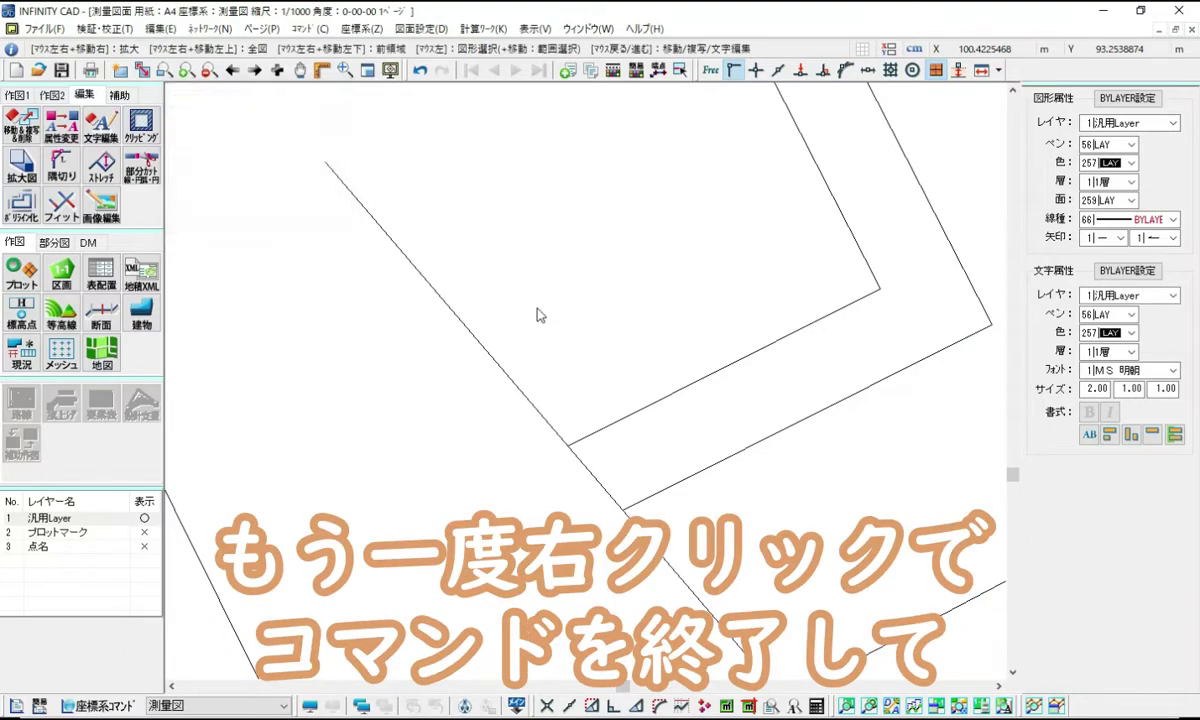
Show the プロットマーク and 点名 layers again and turn off the endpoint snap
scroll(673, 558, "down", 2)
scroll(673, 558, "down", 1)
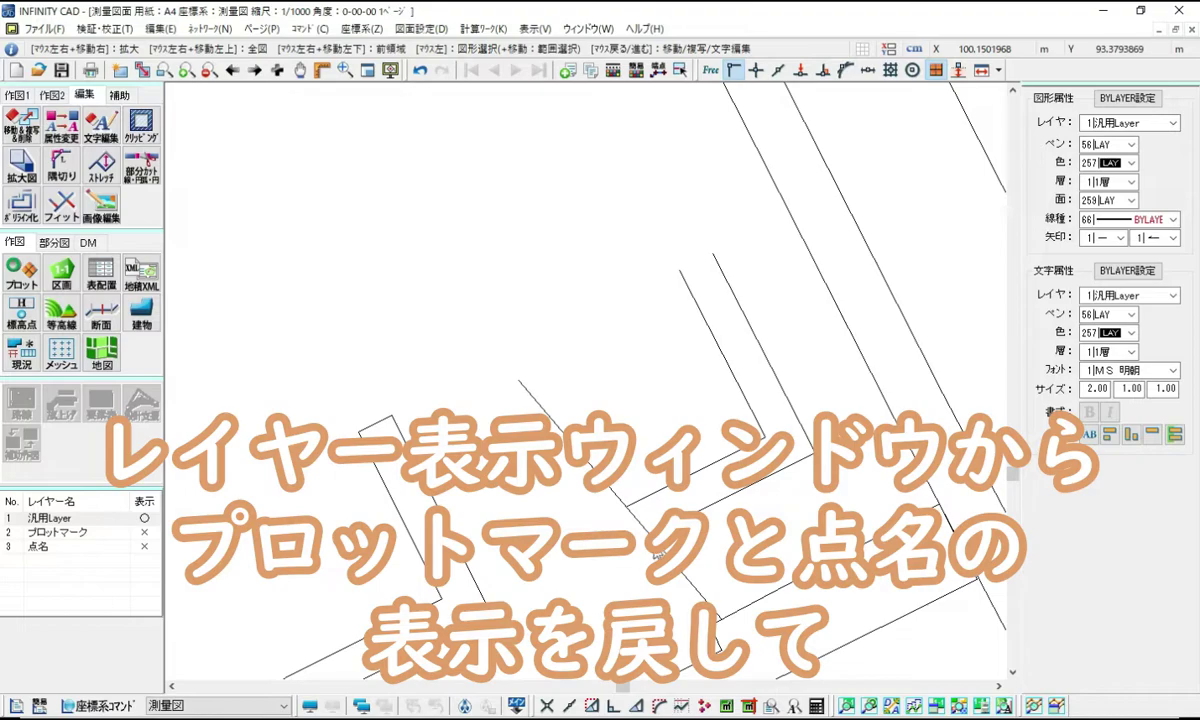
double_click(75, 533)
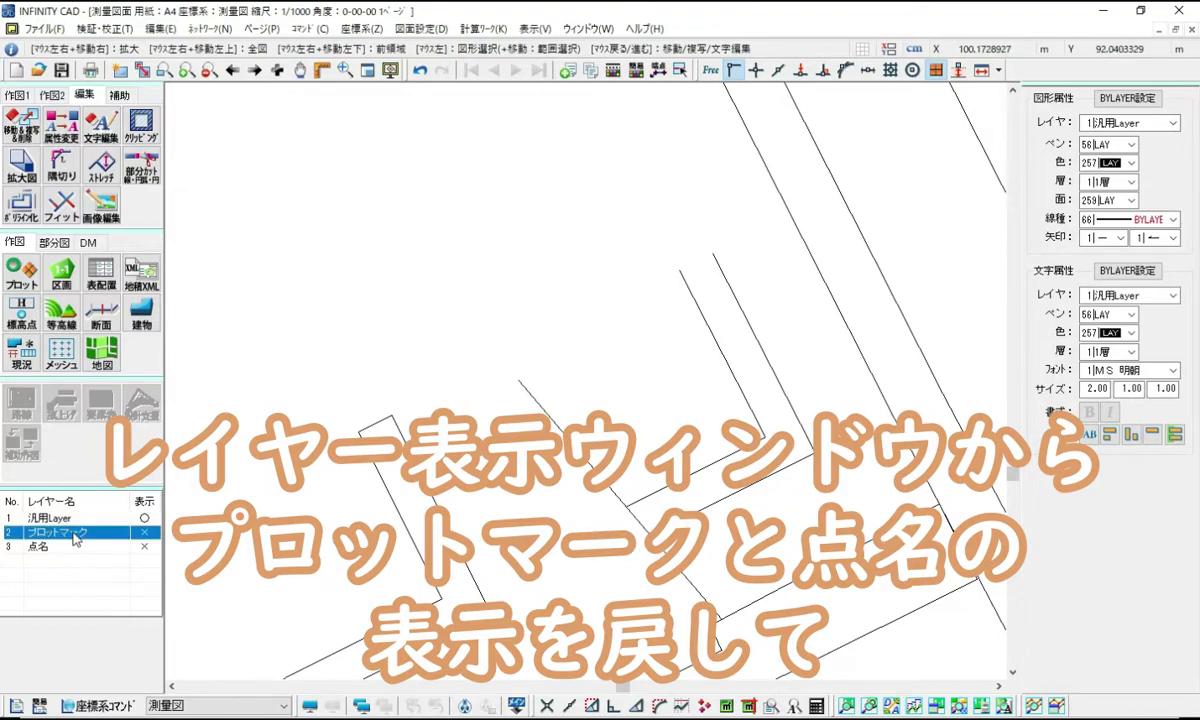
double_click(70, 547)
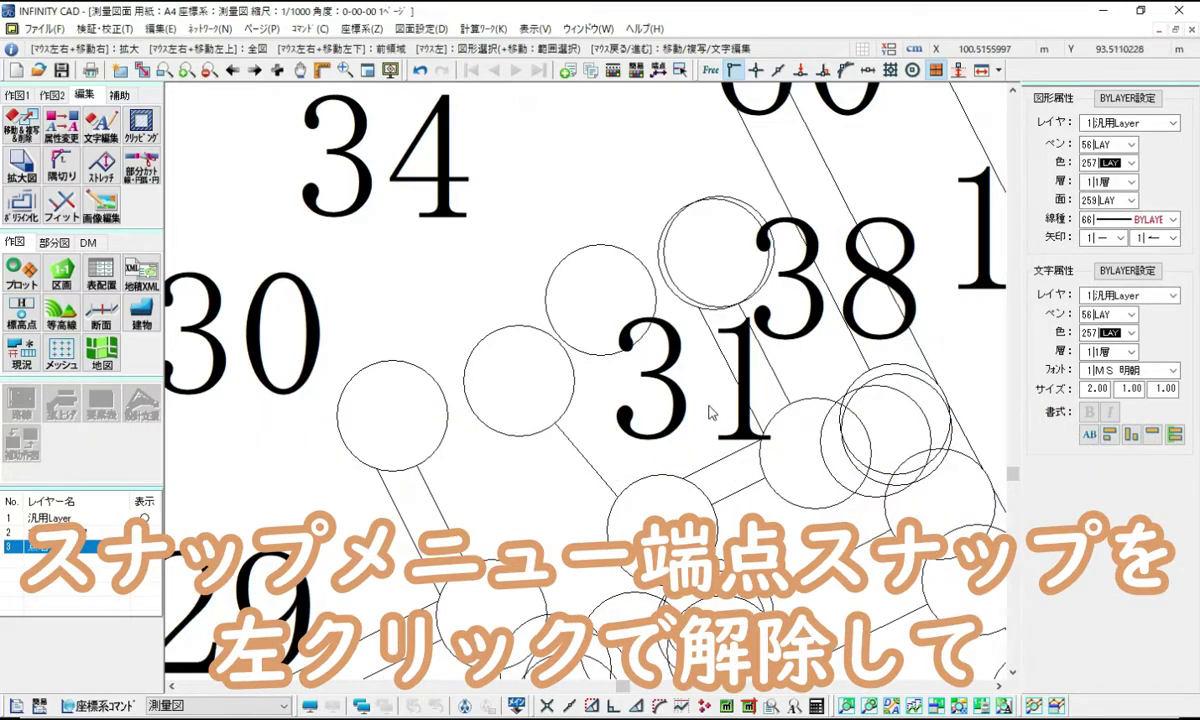
left_click(736, 70)
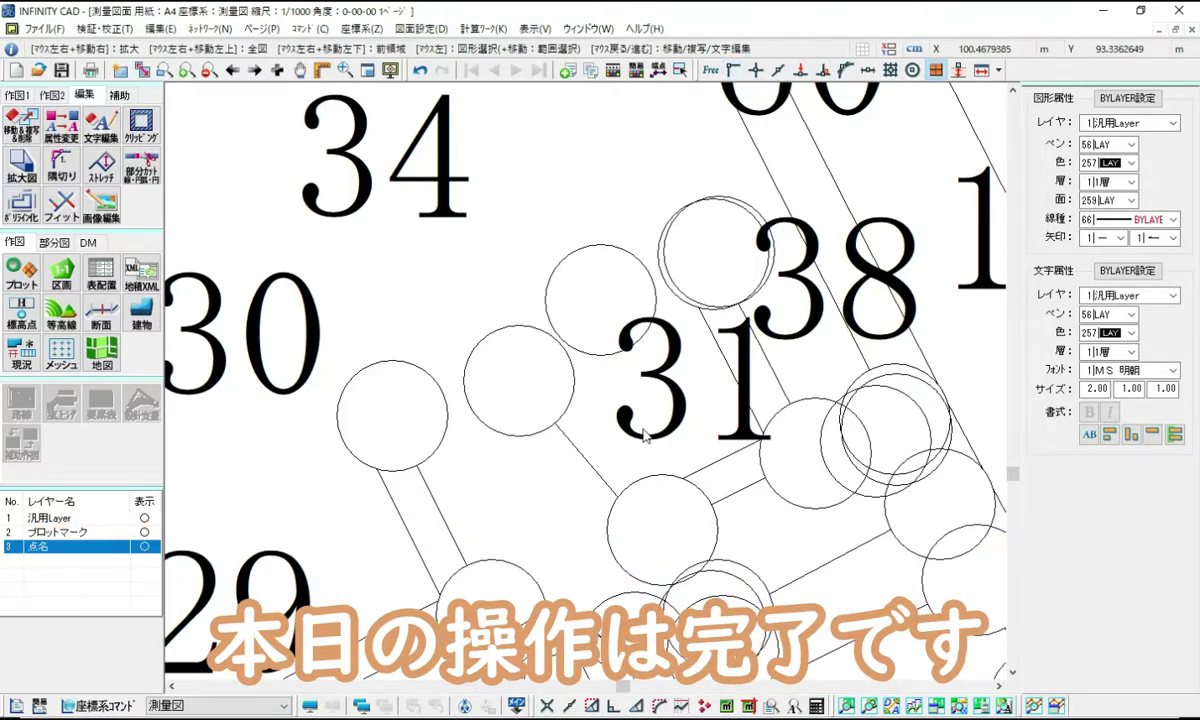